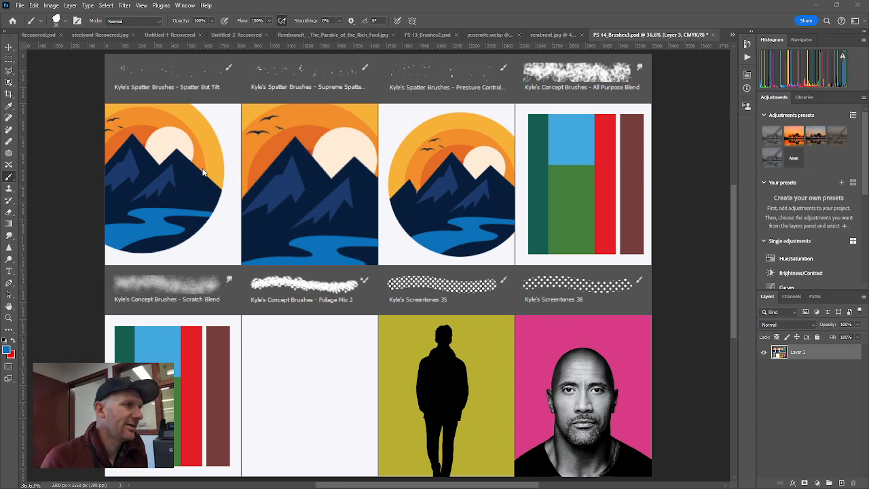
Step: Select the entire first mountain panel below the Spatter Bot Tilt label with a rectangular marquee
scroll(202, 146, up, 3)
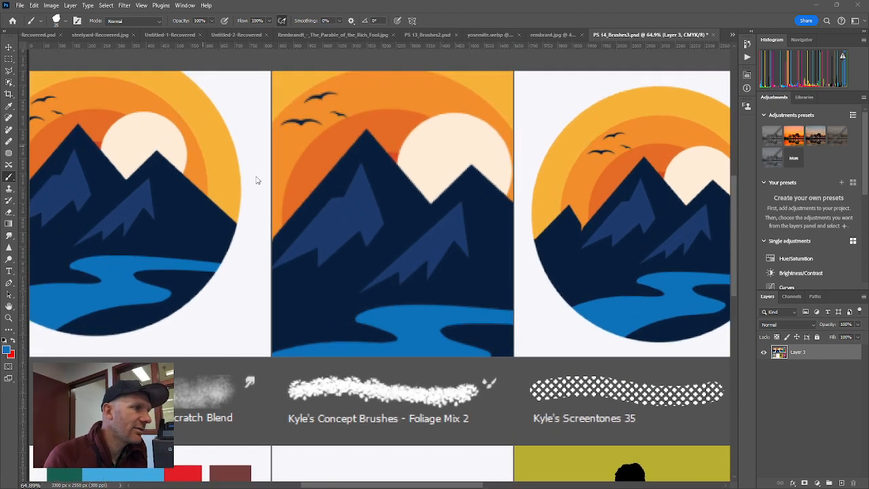
drag(244, 169, 344, 166)
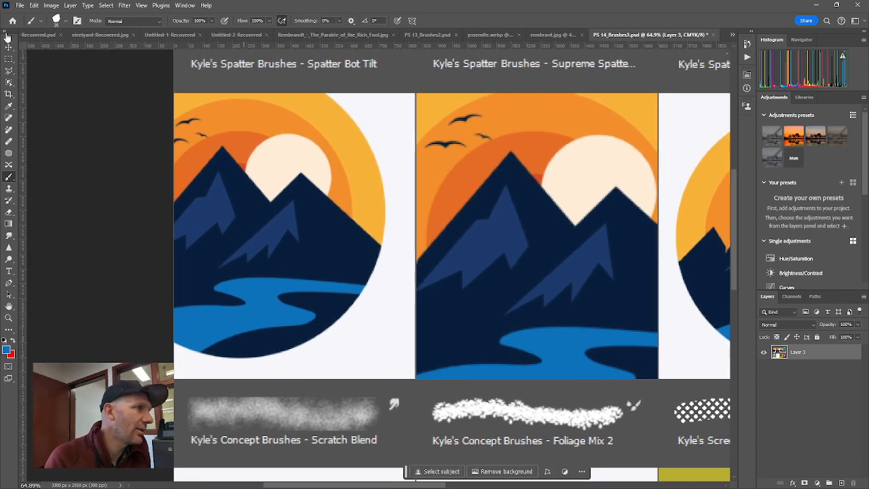
click(8, 59)
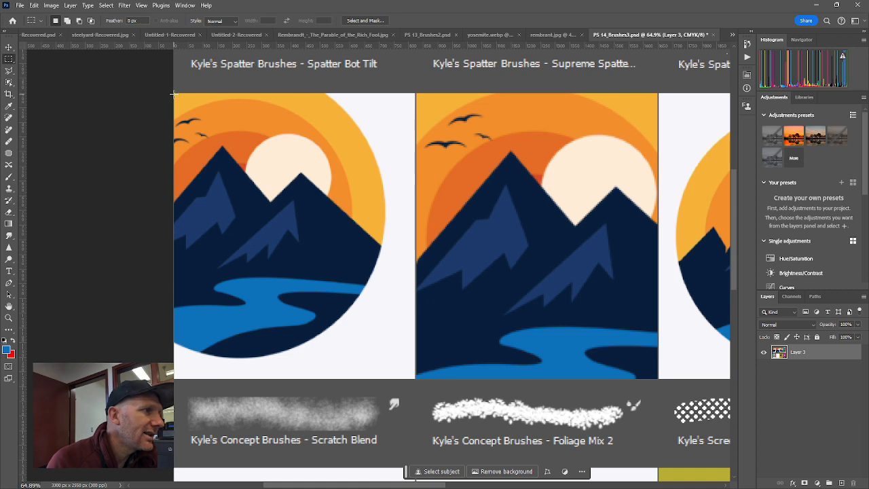
drag(172, 93, 415, 379)
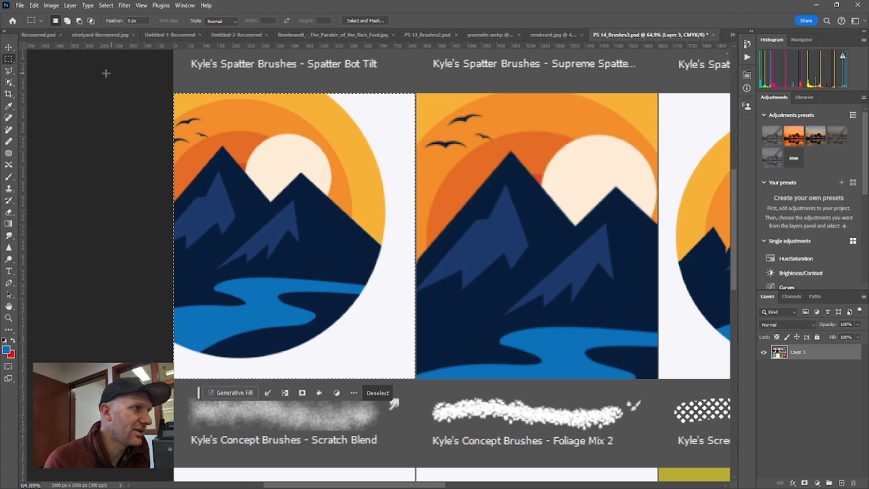
Step: Paint a short blue test stroke on the white area outside the circle with the KYLE Ultimate Inking Thick 'n Thin brush at 25 px
key(b)
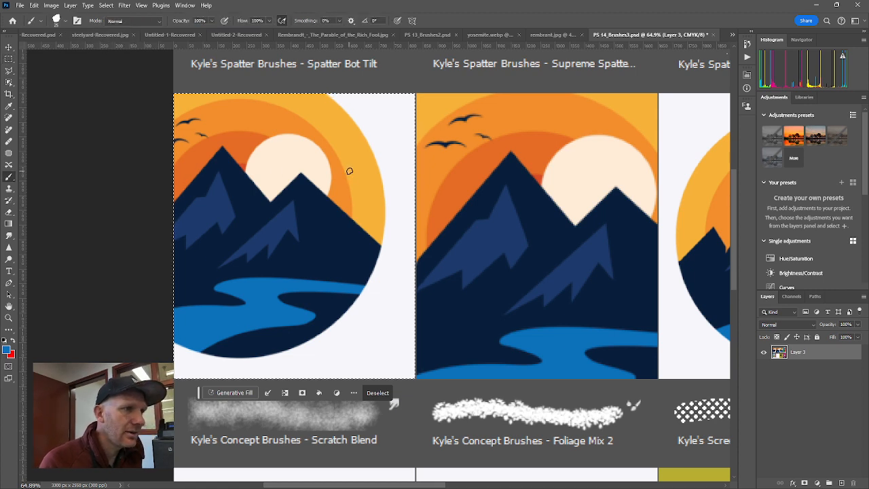
click(66, 23)
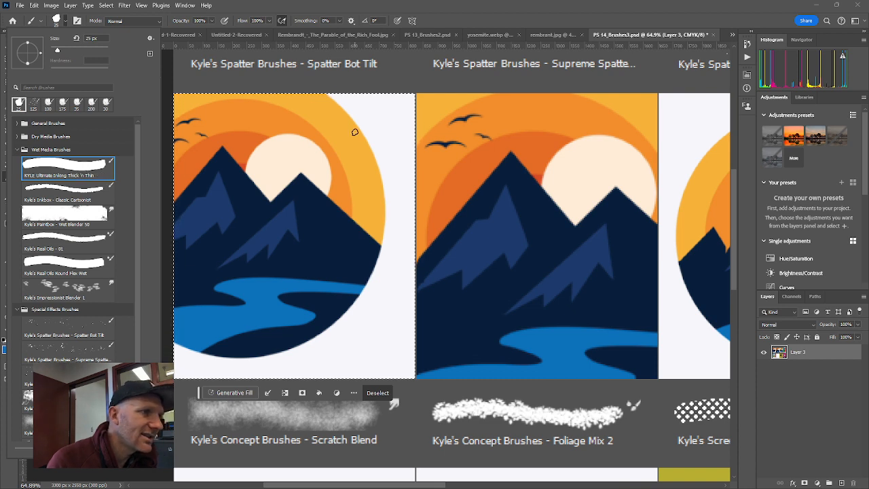
click(65, 21)
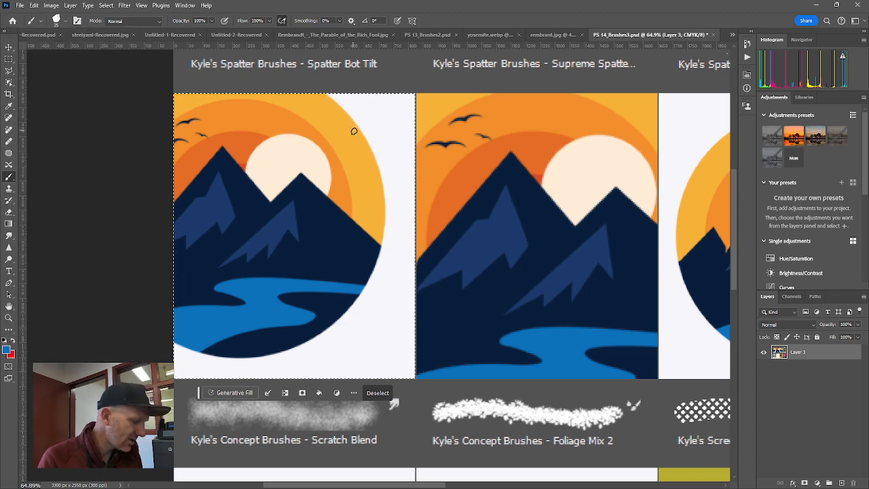
scroll(367, 129, up, 6)
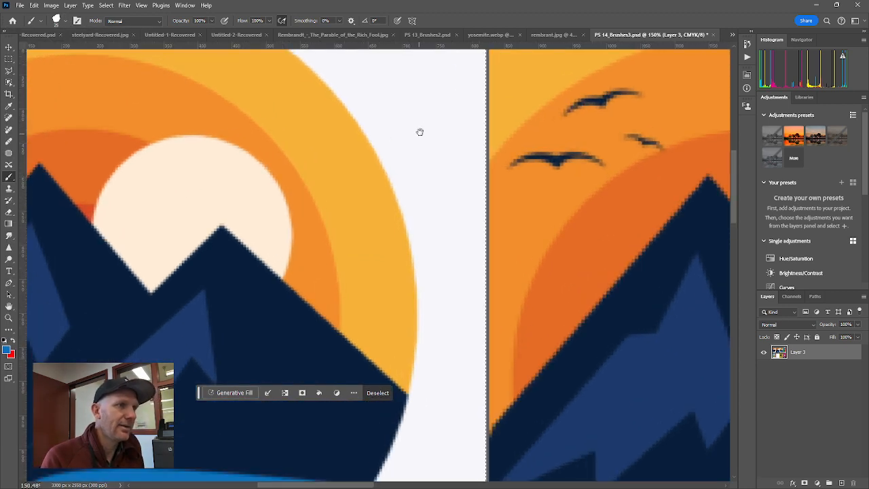
drag(419, 132, 397, 204)
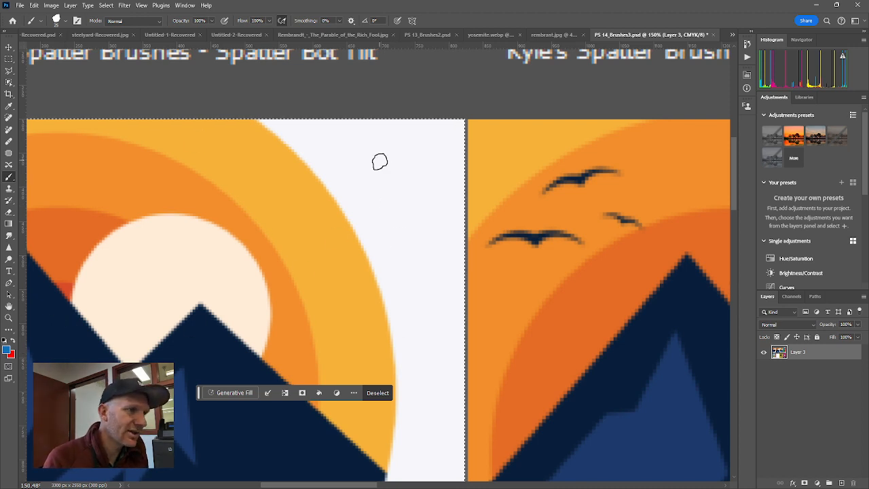
drag(378, 158, 404, 216)
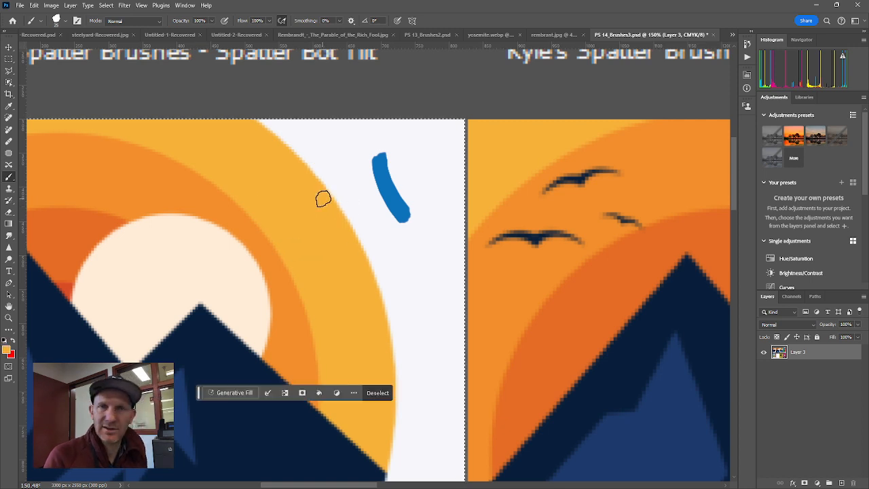
Step: Paint the white area beside the circle in yellow sampled from the sky, using an 80 px brush, down to the mountain's slope
click(364, 189)
mouse_move(364, 189)
mouse_down()
mouse_move(307, 135)
mouse_move(327, 153)
mouse_move(267, 128)
mouse_move(444, 144)
mouse_move(399, 130)
mouse_move(468, 136)
mouse_move(446, 344)
mouse_move(414, 139)
mouse_move(462, 304)
mouse_move(383, 201)
mouse_move(357, 202)
mouse_up()
mouse_move(442, 323)
mouse_down()
mouse_move(425, 199)
mouse_move(410, 268)
mouse_move(403, 280)
mouse_move(376, 278)
mouse_move(392, 307)
mouse_move(433, 334)
mouse_move(446, 327)
mouse_move(403, 219)
mouse_move(442, 297)
mouse_up()
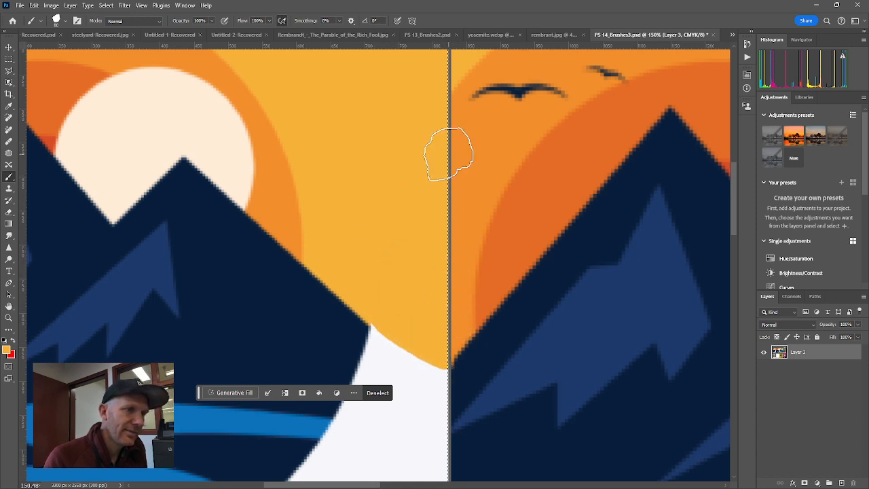
Step: Extend the mountain's slope and ground in sampled dark navy to the selection's edges, enlarging the brush to 150 px to cover the remaining white
scroll(413, 247, down, 5)
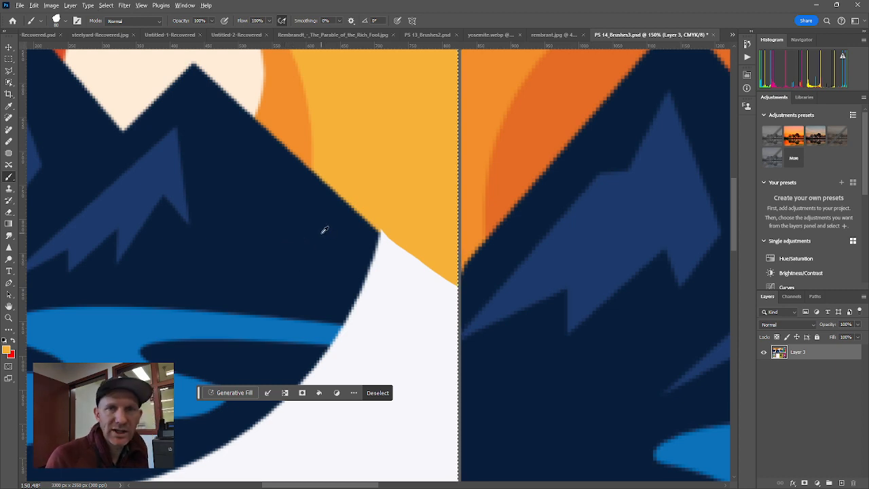
mouse_move(344, 242)
mouse_down()
mouse_move(405, 280)
mouse_move(438, 319)
mouse_up()
drag(314, 291, 489, 340)
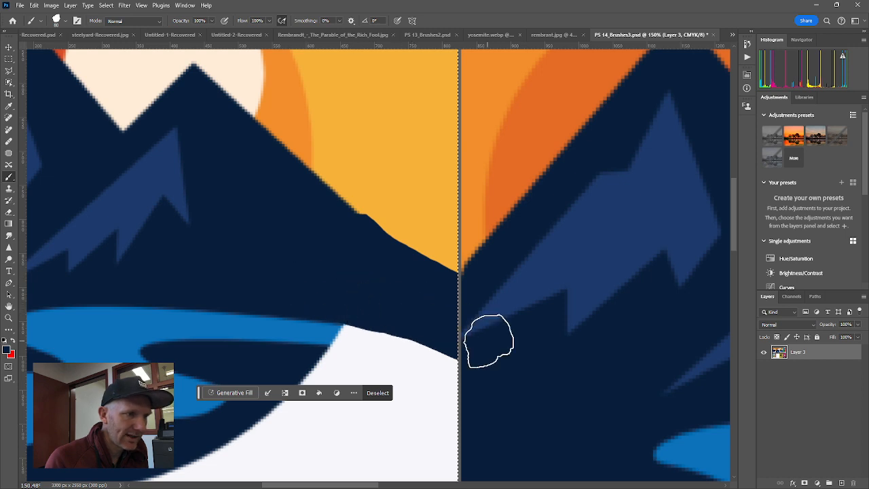
mouse_move(392, 357)
mouse_down()
mouse_move(370, 200)
mouse_move(354, 173)
mouse_move(340, 201)
mouse_move(403, 185)
mouse_move(481, 231)
mouse_move(351, 219)
mouse_move(309, 227)
mouse_move(403, 278)
mouse_move(451, 284)
mouse_move(442, 272)
mouse_move(423, 312)
mouse_move(444, 339)
mouse_move(455, 316)
mouse_move(449, 365)
mouse_move(312, 283)
mouse_move(273, 289)
mouse_move(264, 333)
mouse_move(367, 374)
mouse_move(326, 341)
mouse_move(527, 344)
mouse_up()
click(353, 175)
mouse_move(475, 332)
mouse_down()
mouse_move(458, 294)
mouse_move(330, 326)
mouse_move(157, 339)
mouse_move(229, 330)
mouse_move(196, 349)
mouse_move(82, 314)
mouse_up()
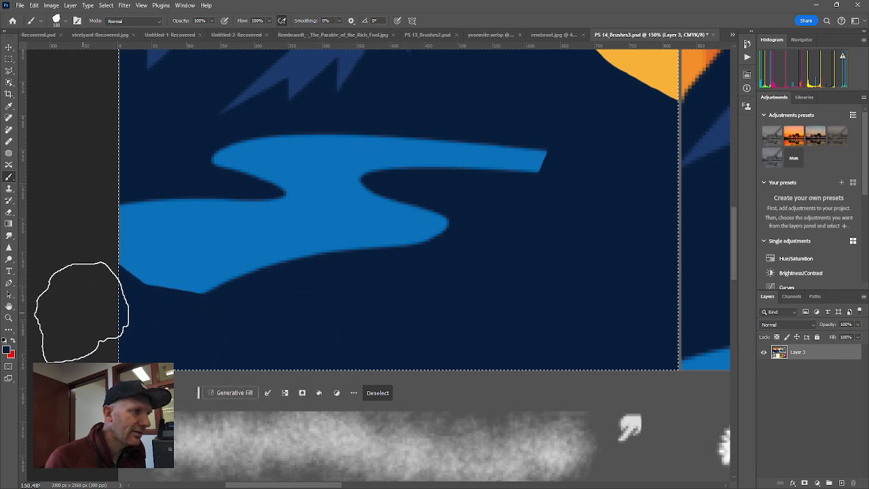
Step: With a 30 px brush and 100% smoothing, extend the river in its own blue to the panel's edge, and fill out its lower part at 100 px
drag(517, 237, 400, 333)
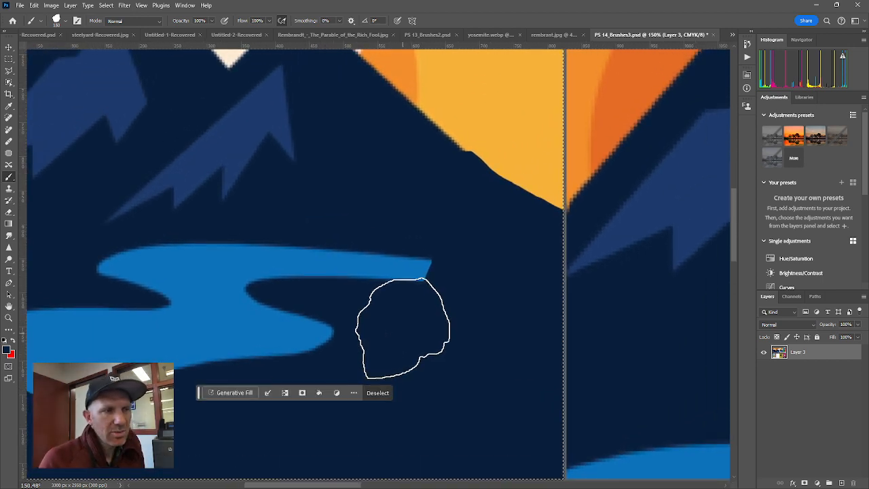
scroll(431, 279, down, 3)
scroll(432, 279, up, 3)
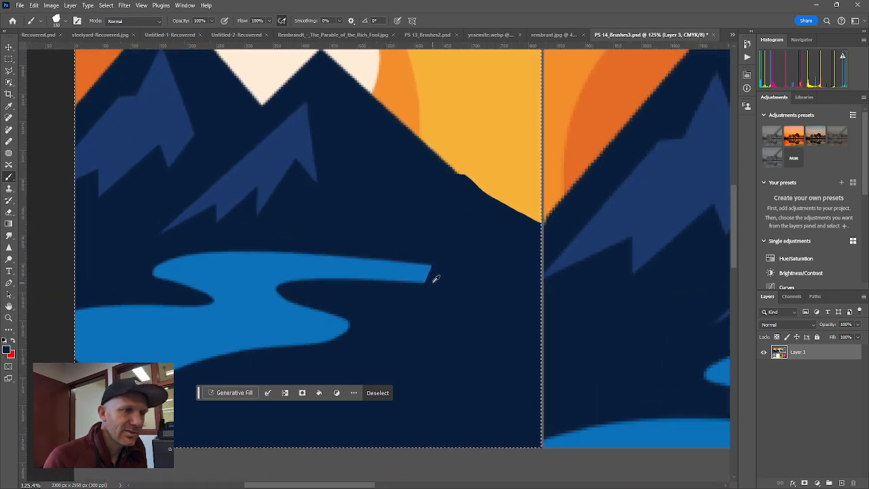
key(bracketleft)
key(bracketleft)
key(bracketleft)
key(bracketleft)
key(bracketleft)
key(bracketleft)
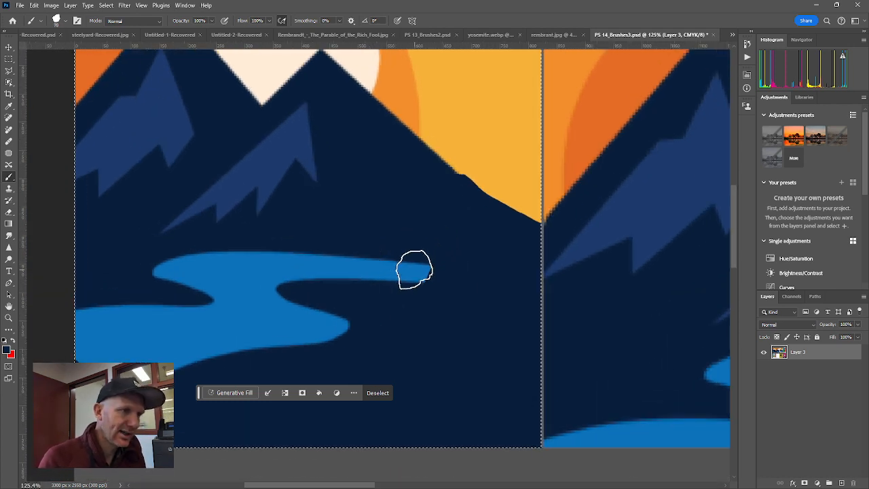
key(bracketleft)
key(bracketleft)
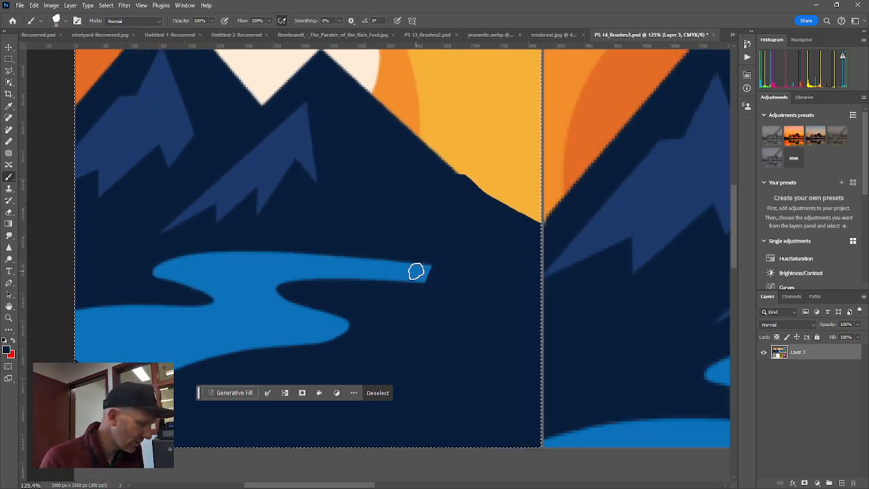
click(339, 20)
drag(340, 30, 381, 31)
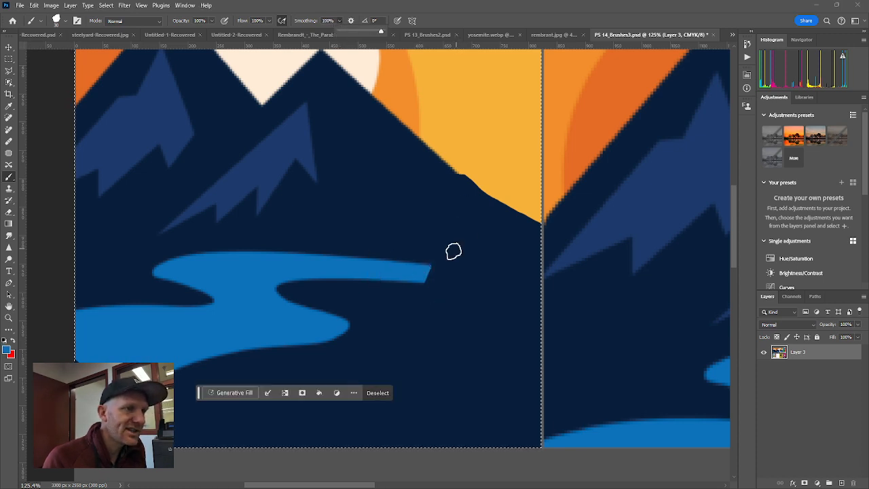
drag(421, 272, 594, 280)
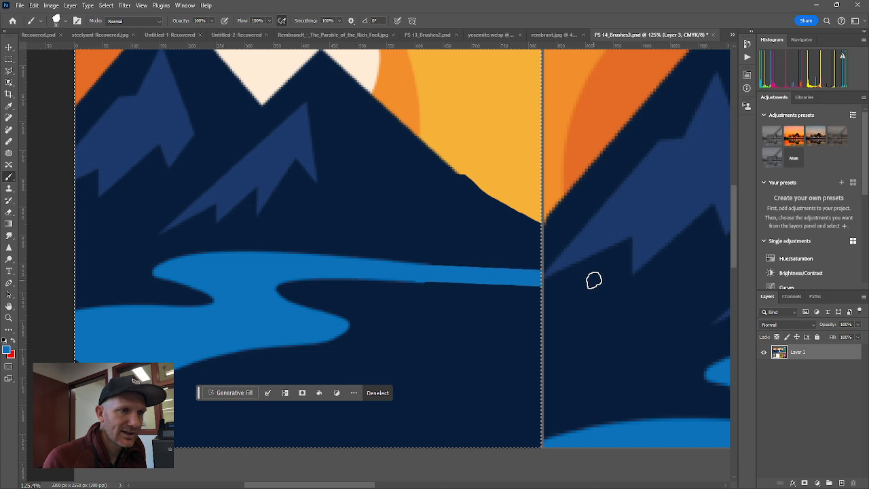
mouse_move(424, 273)
mouse_down()
mouse_move(414, 271)
mouse_move(432, 272)
mouse_up()
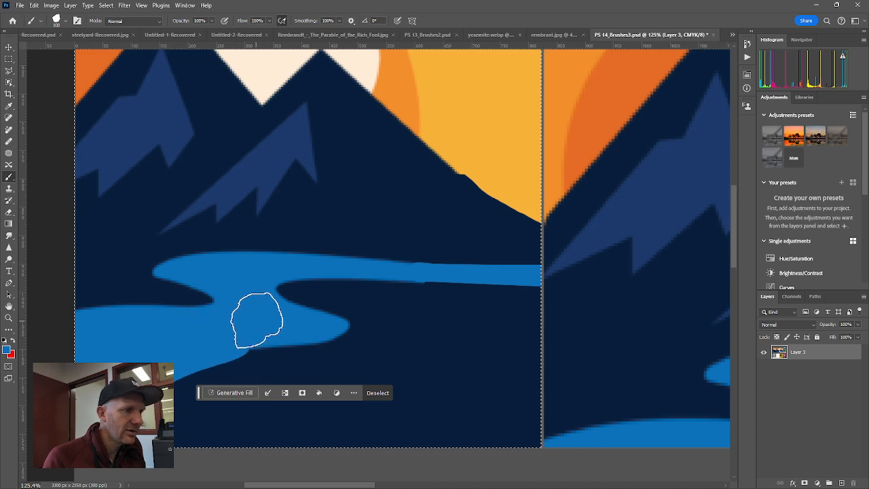
Step: Spatter the sun's sampled cream colour over the sun and surrounding sky with Kyle's Spatter Brushes - Spatter Bot Tilt
scroll(267, 259, down, 3)
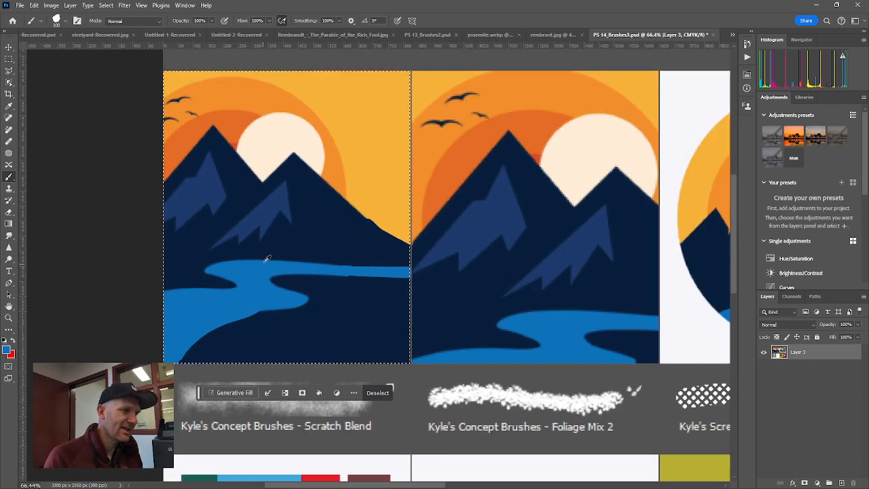
scroll(266, 258, down, 2)
scroll(284, 228, up, 3)
mouse_move(411, 121)
mouse_down()
mouse_move(370, 154)
mouse_move(385, 153)
mouse_up()
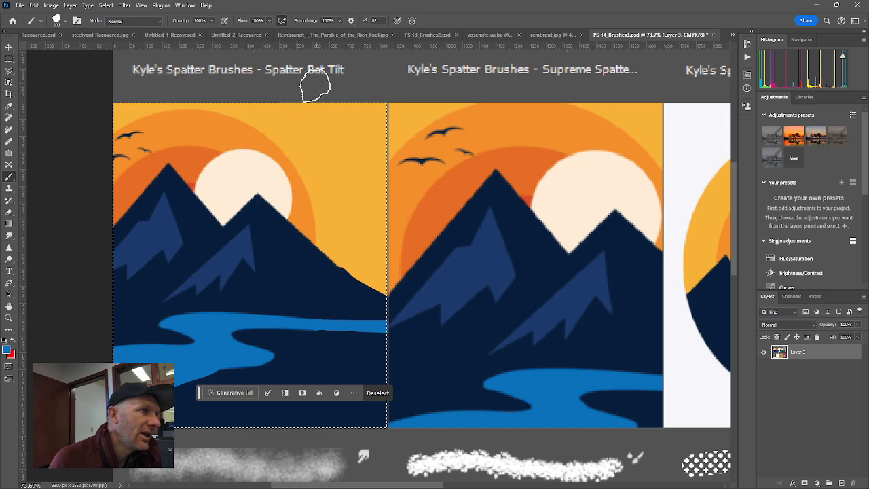
scroll(313, 102, up, 5)
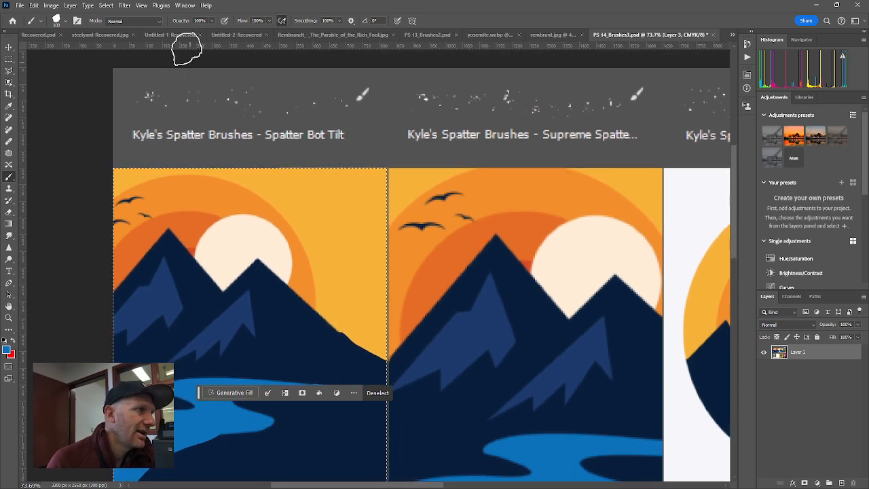
click(66, 21)
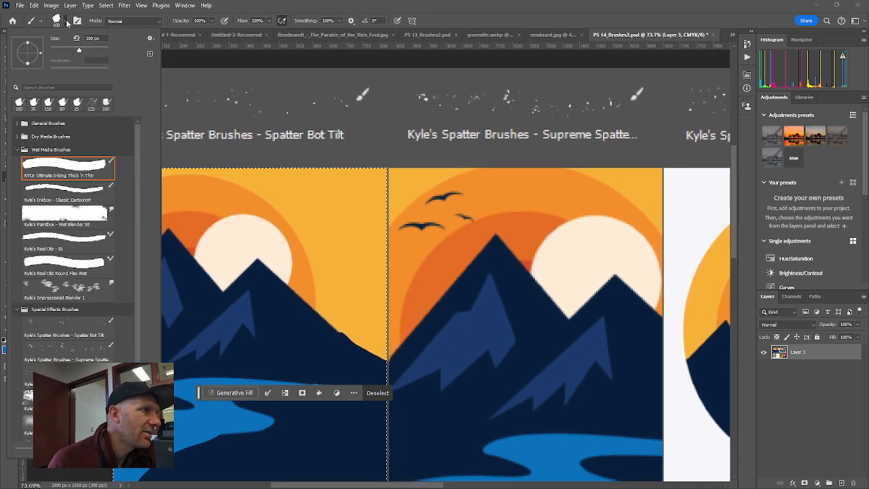
double_click(95, 337)
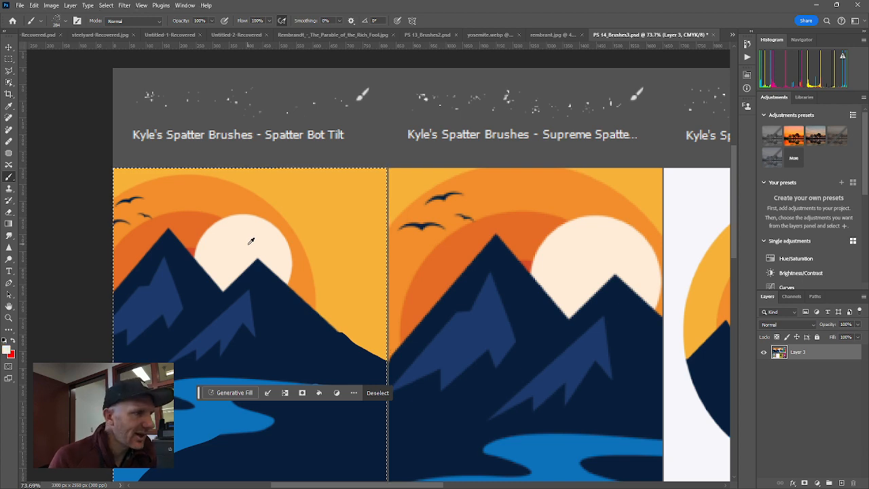
mouse_move(240, 253)
mouse_down()
mouse_move(257, 241)
mouse_move(259, 268)
mouse_move(255, 258)
mouse_move(266, 258)
mouse_up()
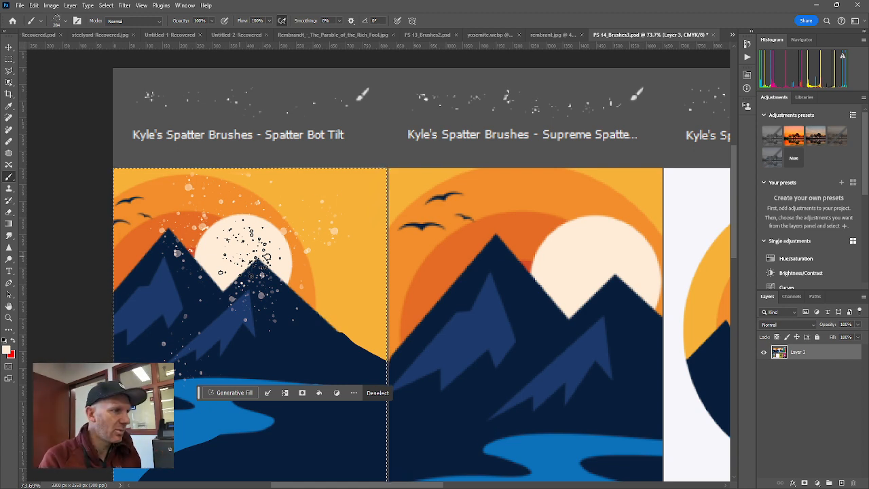
Step: Reduce the spatter brush to 100 px and build up dense cream spatter around the sun's edge
key(bracketleft)
key(bracketleft)
key(bracketleft)
key(bracketleft)
key(bracketleft)
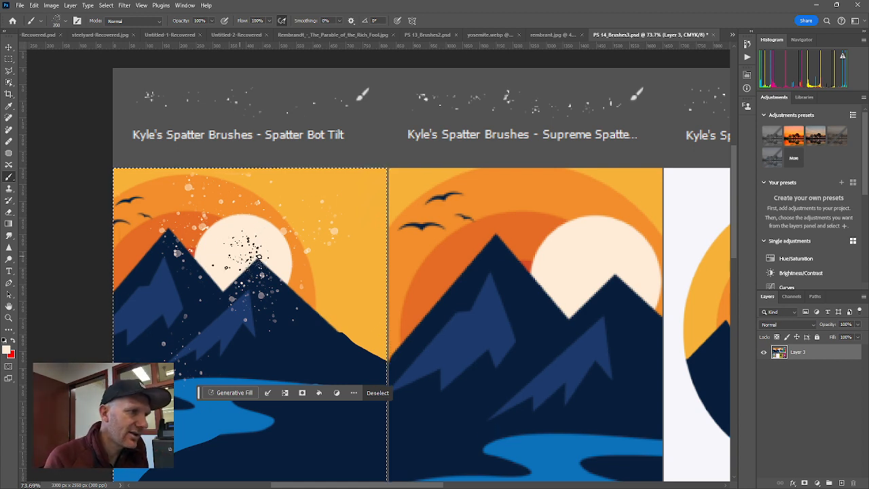
click(245, 253)
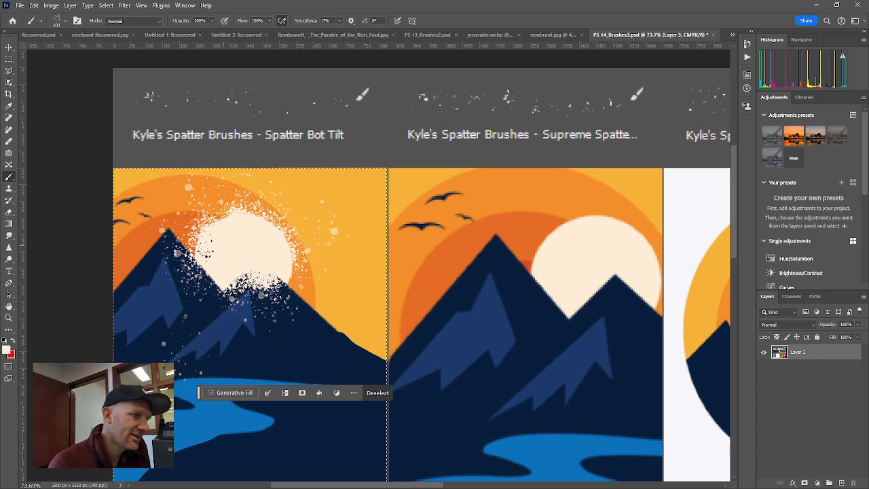
Step: Spatter the river's sampled blue along its banks and across the dark foreground, and clear the selection
scroll(207, 388, down, 4)
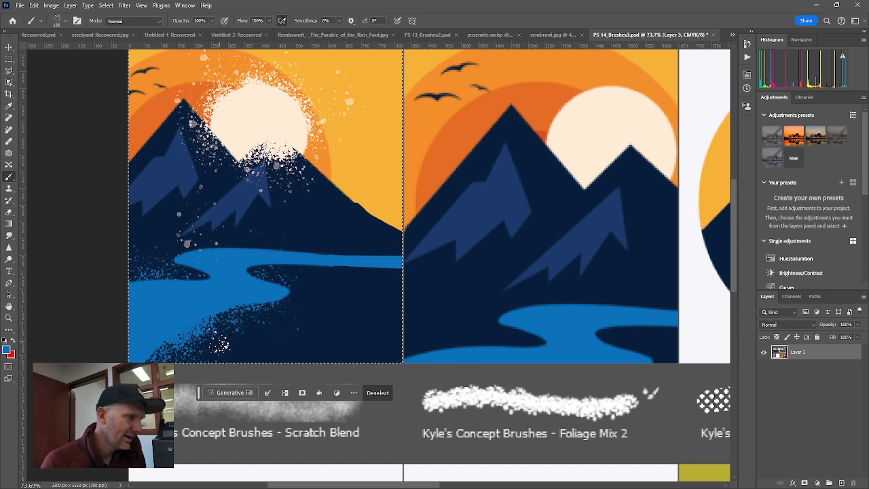
mouse_move(219, 345)
mouse_down()
mouse_move(198, 340)
mouse_move(416, 358)
mouse_up()
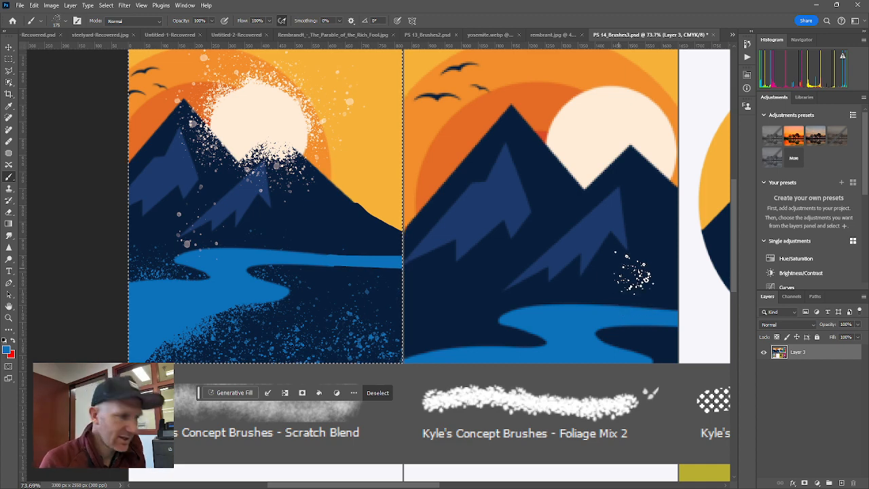
scroll(509, 196, up, 3)
scroll(508, 196, right, 3)
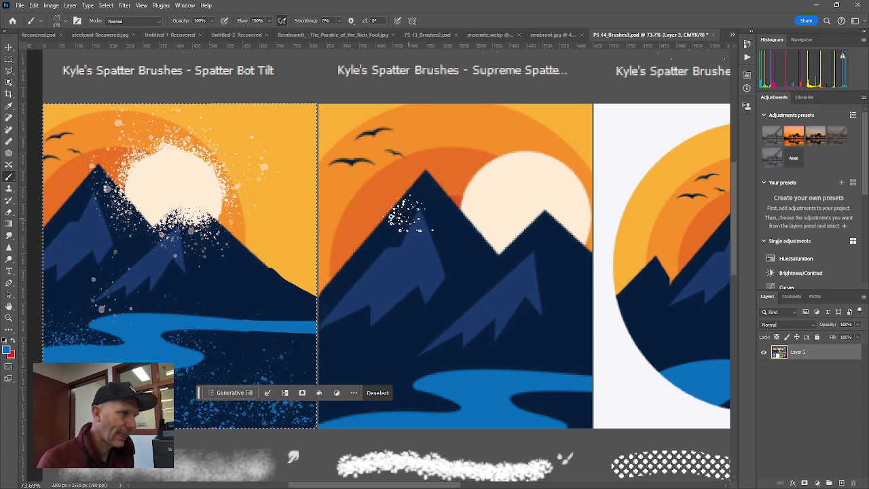
click(383, 393)
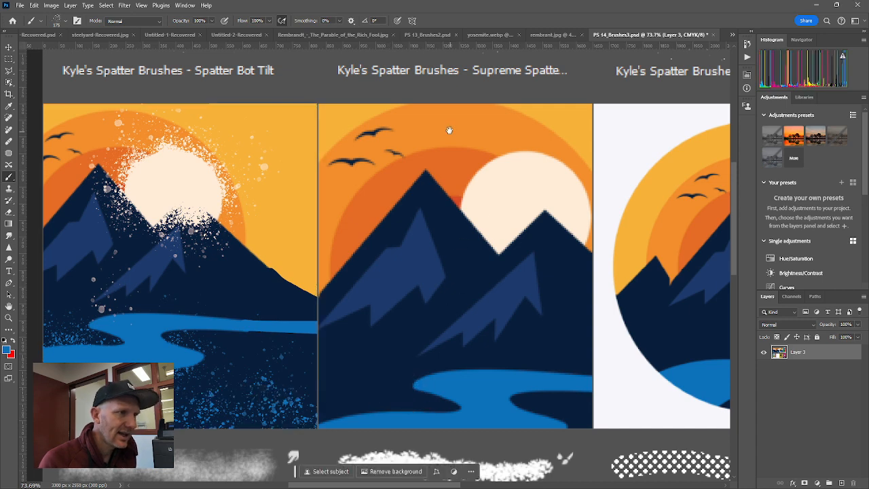
Step: Select the mountain panel under the Supreme Spatter label and choose the Kyle's Spatter Brushes - Supreme Spatter brush
mouse_move(449, 129)
mouse_down()
mouse_move(408, 144)
mouse_move(371, 144)
mouse_up()
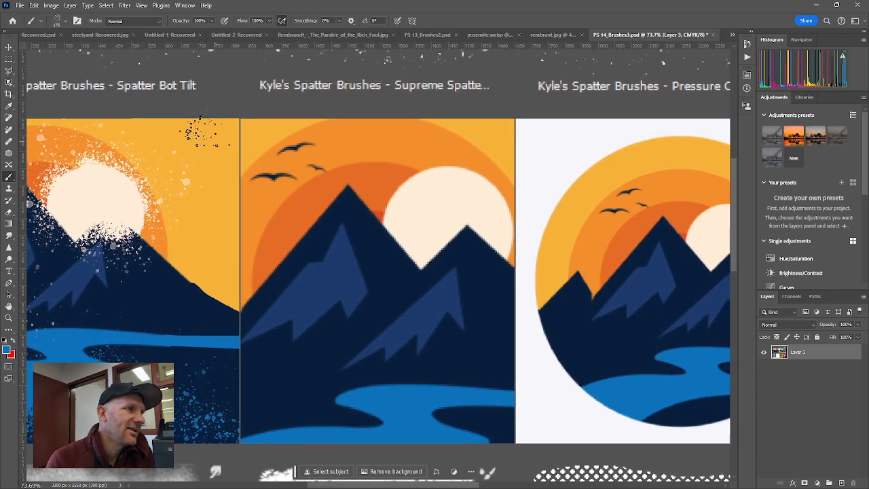
click(10, 59)
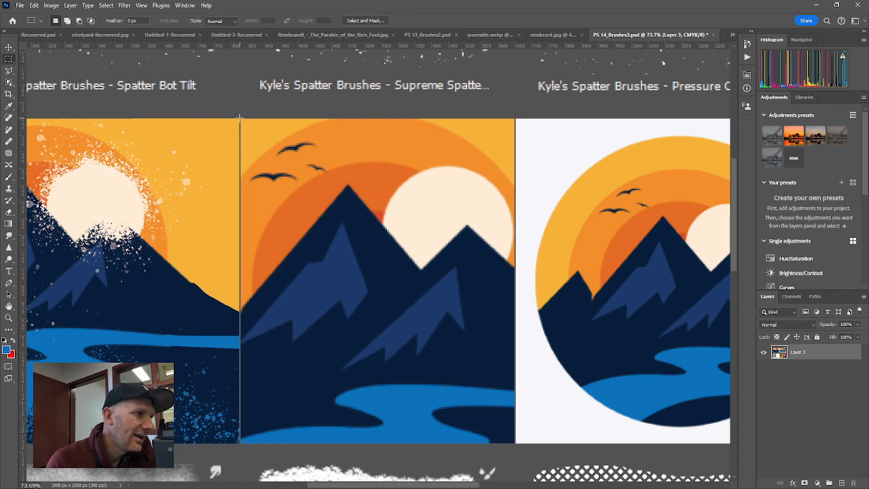
drag(241, 118, 514, 443)
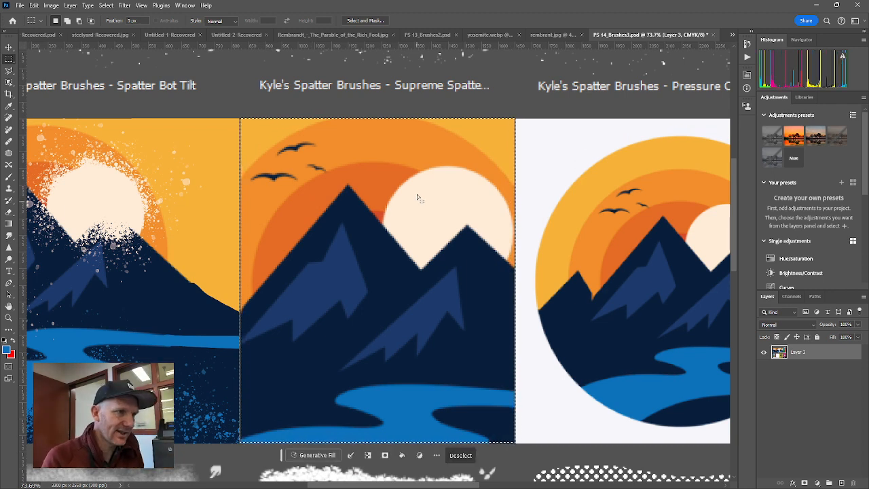
key(b)
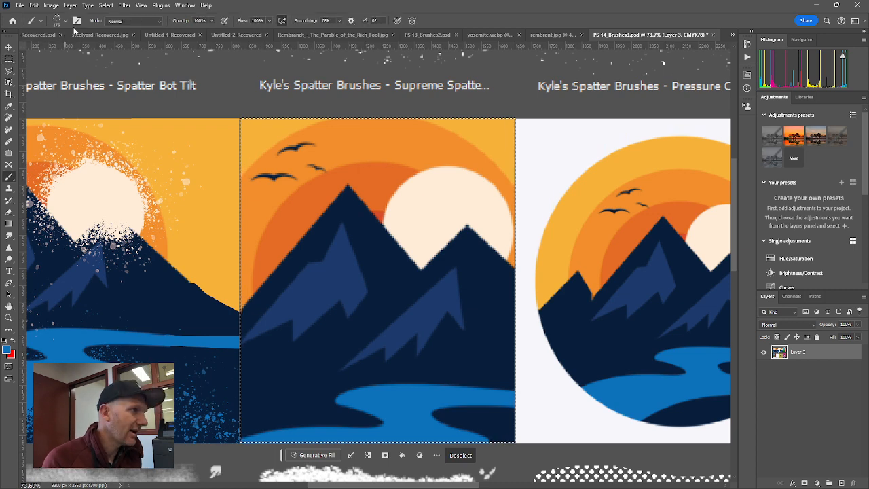
click(66, 23)
click(55, 354)
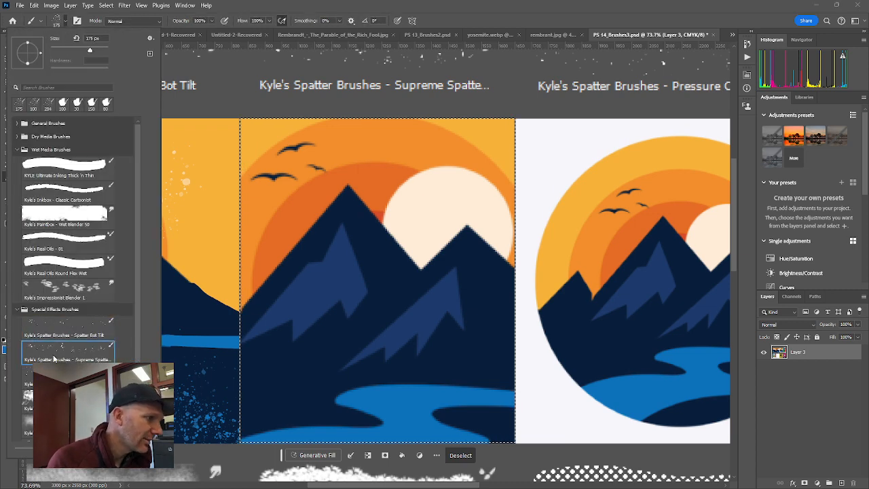
double_click(55, 358)
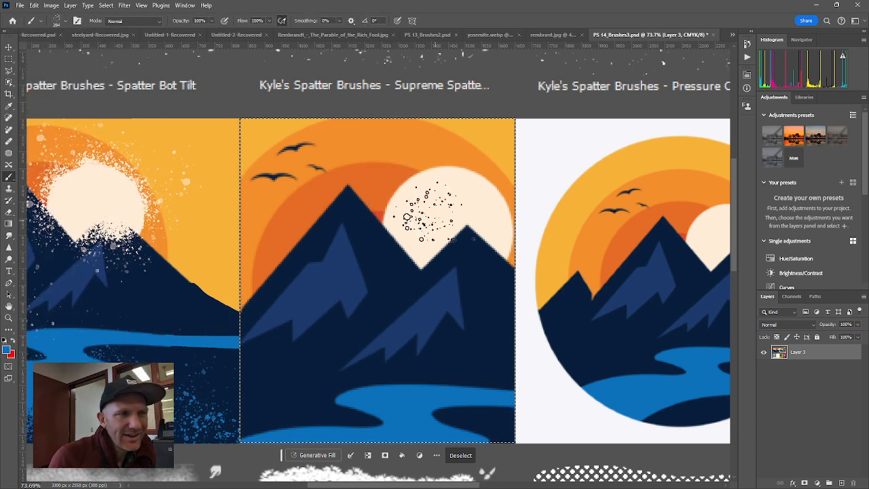
Step: Spatter the sun's sampled cream colour around the sun and over the adjoining sky and mountains, and clear the selection
alt+click(456, 220)
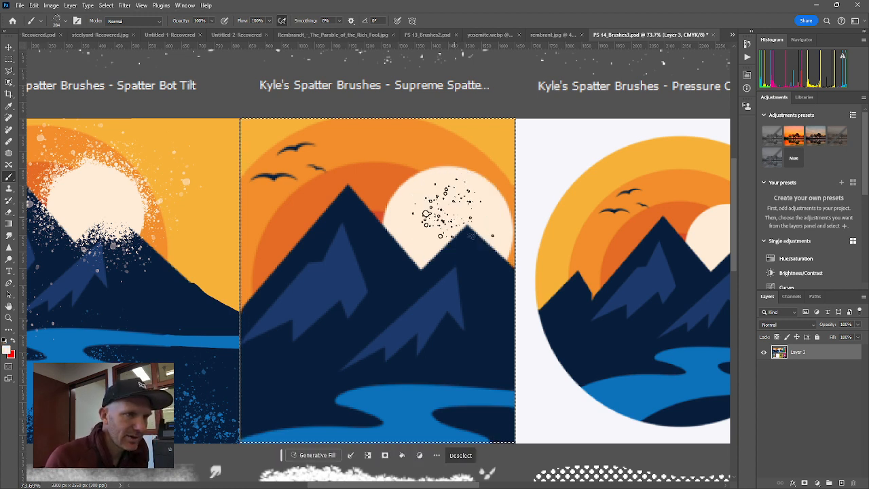
mouse_move(426, 214)
mouse_down()
mouse_move(446, 235)
mouse_move(443, 212)
mouse_move(436, 239)
mouse_move(453, 215)
mouse_move(425, 239)
mouse_move(463, 205)
mouse_move(449, 192)
mouse_move(429, 194)
mouse_move(416, 212)
mouse_move(439, 201)
mouse_move(473, 215)
mouse_move(409, 205)
mouse_move(405, 212)
mouse_move(444, 214)
mouse_up()
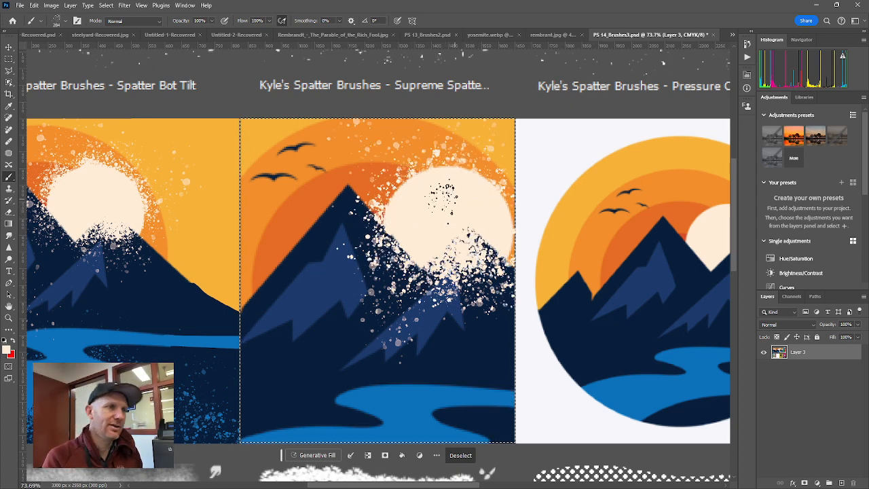
drag(459, 306, 362, 249)
drag(280, 195, 431, 241)
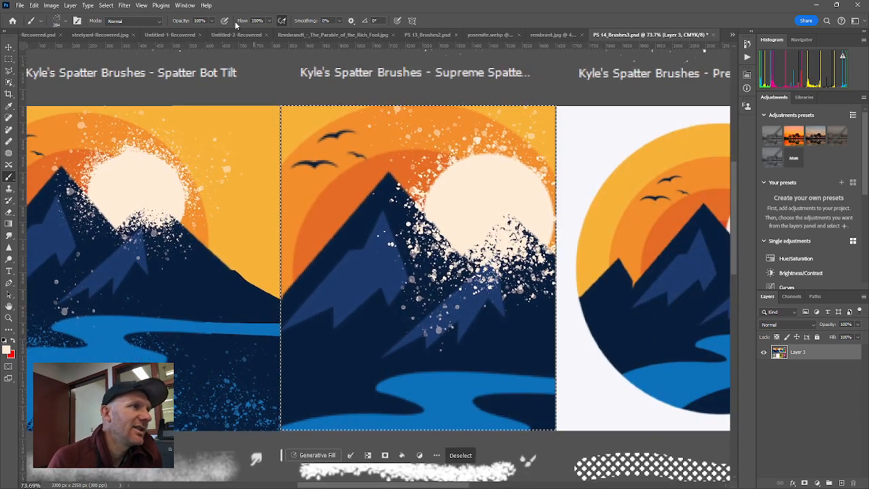
click(360, 391)
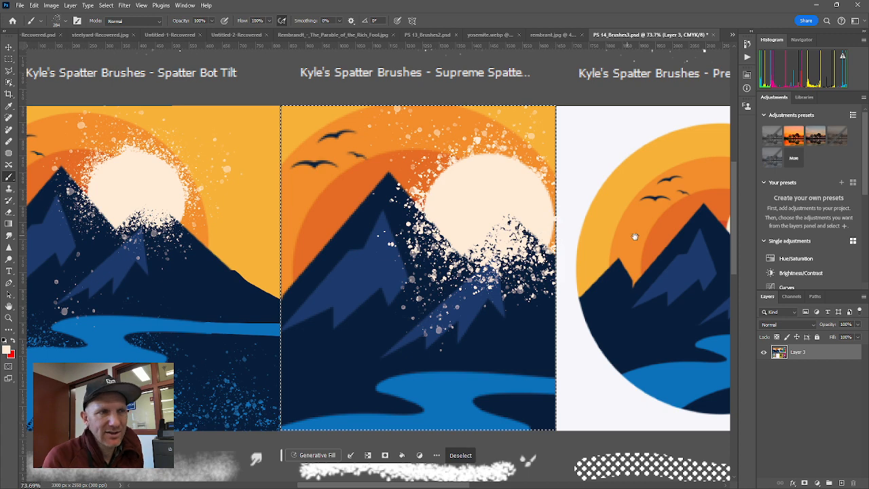
drag(634, 236, 451, 227)
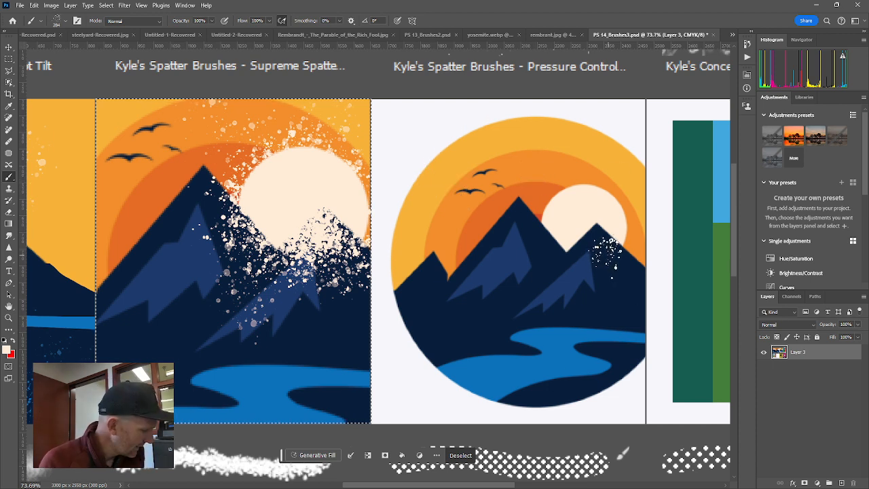
key(ctrl+d)
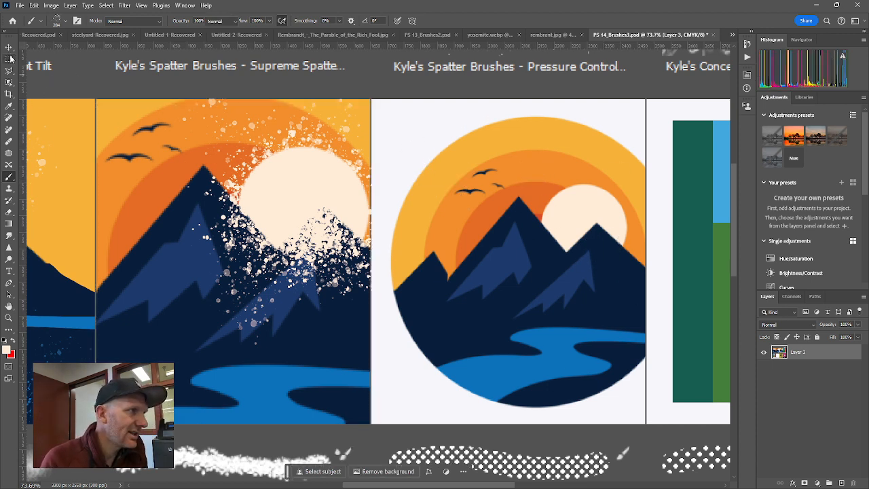
Step: Select the circular mountain panel under the Pressure Control label and choose the KYLE Ultimate Inking Thick 'n Thin brush
click(10, 59)
drag(371, 99, 646, 413)
drag(541, 205, 480, 229)
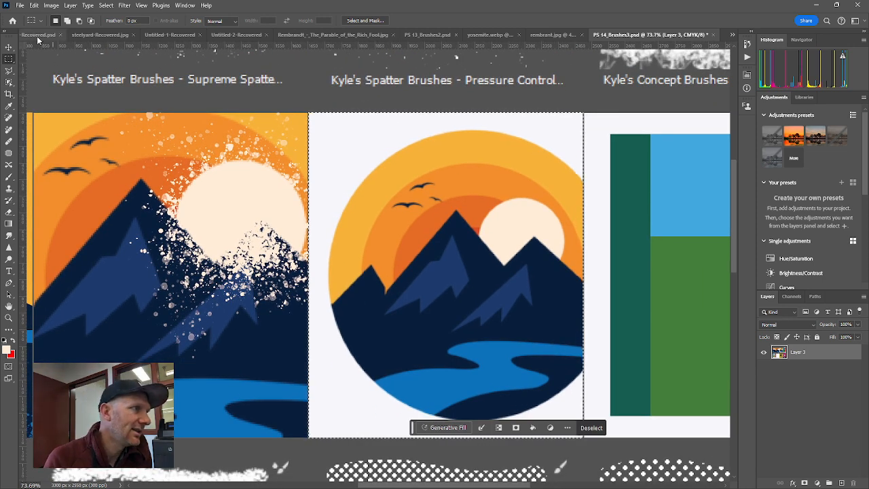
key(b)
click(60, 24)
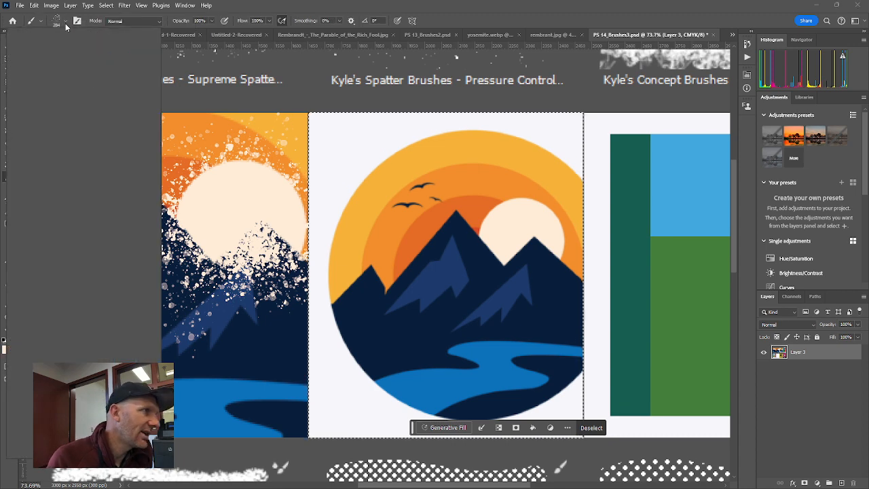
click(68, 167)
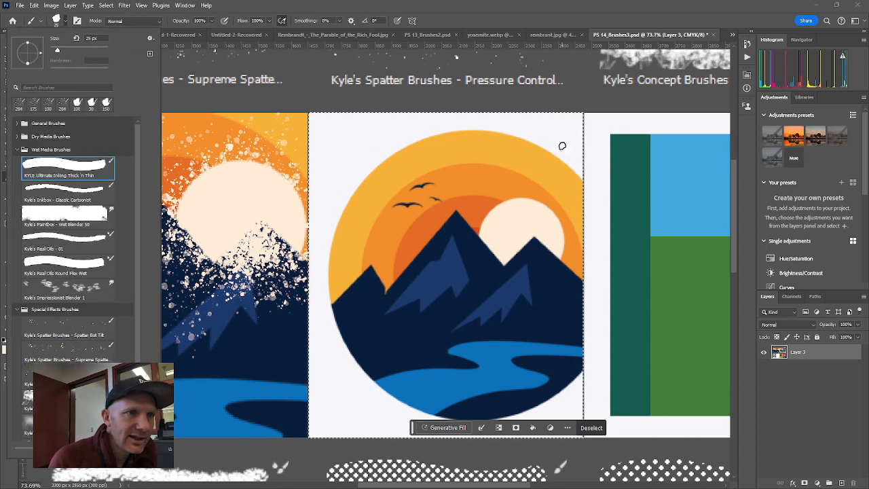
click(64, 24)
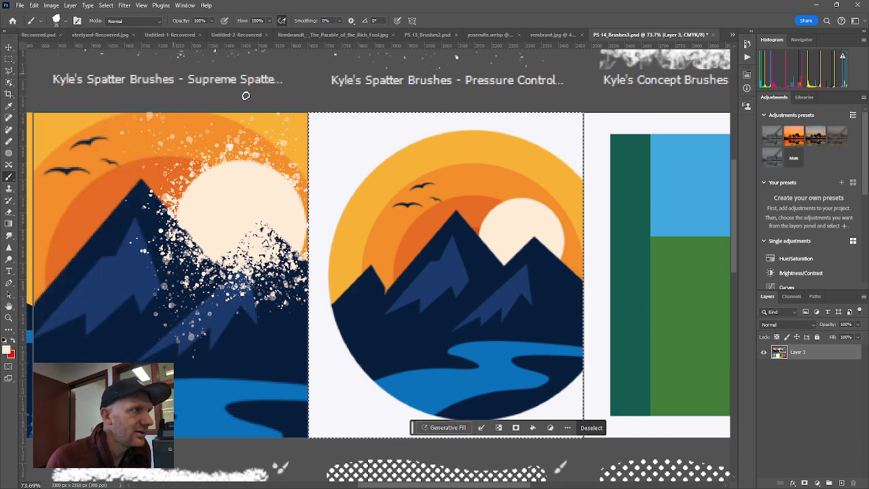
Step: Paint the white area around the upper part of the circle with its sampled yellow, enlarging the brush to 90 px
alt+click(528, 152)
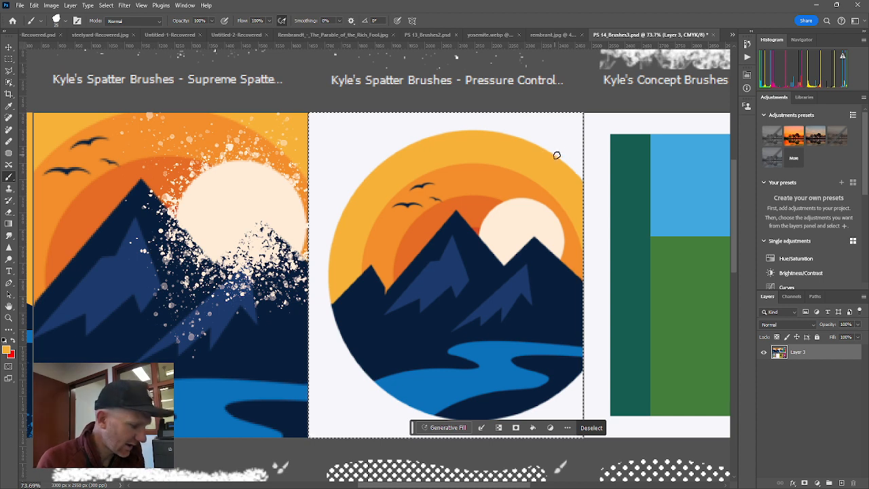
mouse_move(582, 170)
mouse_down()
mouse_move(550, 109)
mouse_move(579, 135)
mouse_move(553, 144)
mouse_move(413, 110)
mouse_up()
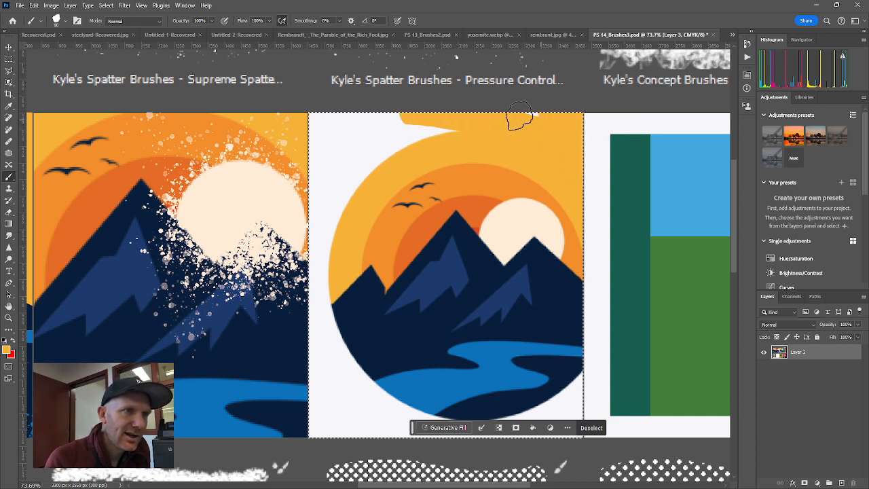
mouse_move(519, 116)
mouse_down()
mouse_move(281, 111)
mouse_move(457, 127)
mouse_move(401, 133)
mouse_move(339, 177)
mouse_move(417, 129)
mouse_move(360, 180)
mouse_move(335, 221)
mouse_move(323, 294)
mouse_move(302, 314)
mouse_move(348, 131)
mouse_move(292, 167)
mouse_move(313, 148)
mouse_move(328, 100)
mouse_move(344, 195)
mouse_move(343, 144)
mouse_up()
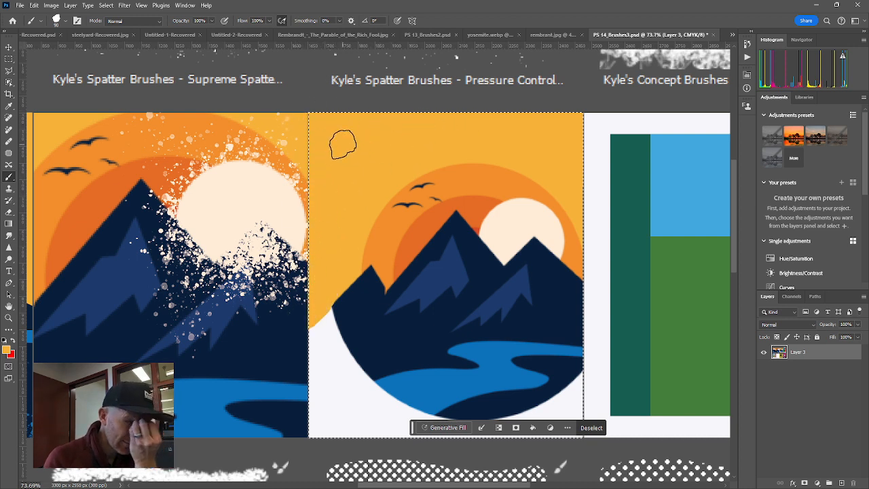
Step: Cover the white area around the lower part of the circle with the mountain's sampled dark navy, using a 150 px brush
drag(403, 213, 346, 102)
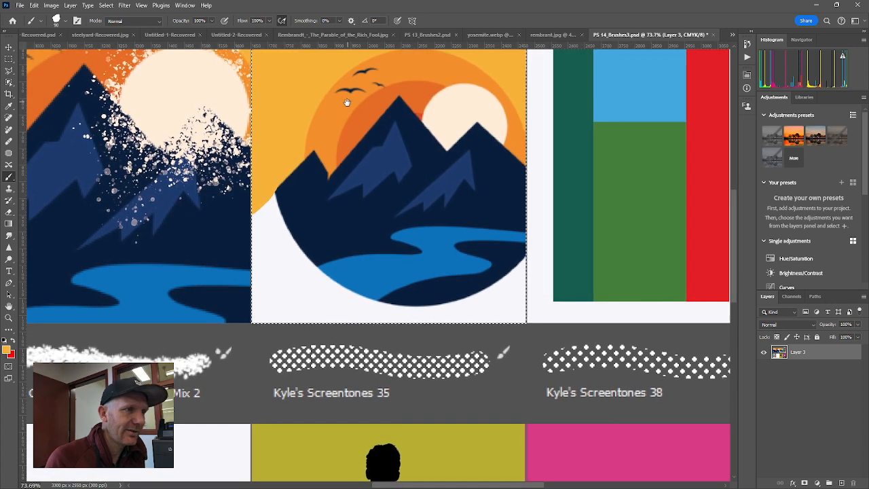
alt+click(301, 217)
mouse_move(301, 217)
mouse_down()
mouse_move(283, 207)
mouse_move(225, 243)
mouse_move(275, 244)
mouse_move(284, 234)
mouse_move(268, 260)
mouse_move(316, 251)
mouse_move(272, 285)
mouse_up()
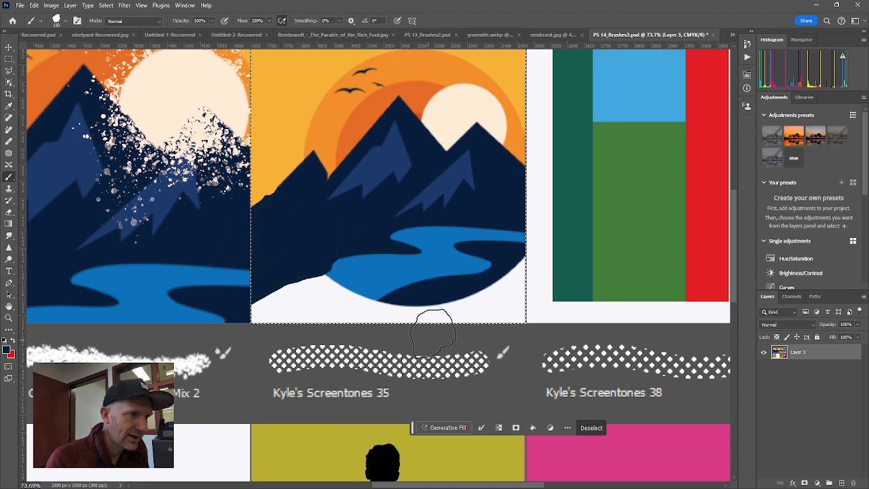
mouse_move(433, 332)
mouse_down()
mouse_move(403, 314)
mouse_move(364, 335)
mouse_move(387, 314)
mouse_move(299, 288)
mouse_move(305, 318)
mouse_move(246, 317)
mouse_move(432, 335)
mouse_move(449, 319)
mouse_move(512, 308)
mouse_move(488, 309)
mouse_move(527, 270)
mouse_move(526, 293)
mouse_move(479, 313)
mouse_up()
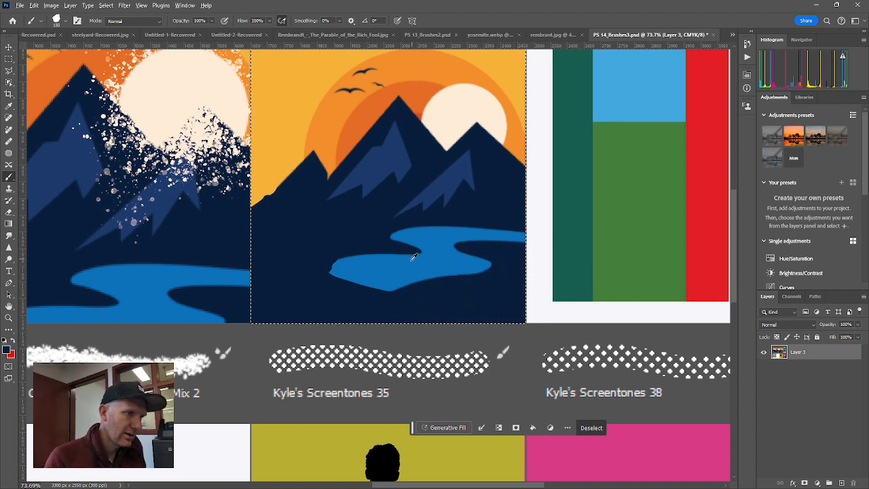
Step: Extend the river in its sampled blue down to the panel's lower-left edges with a 100 px brush
key(bracketleft)
key(bracketleft)
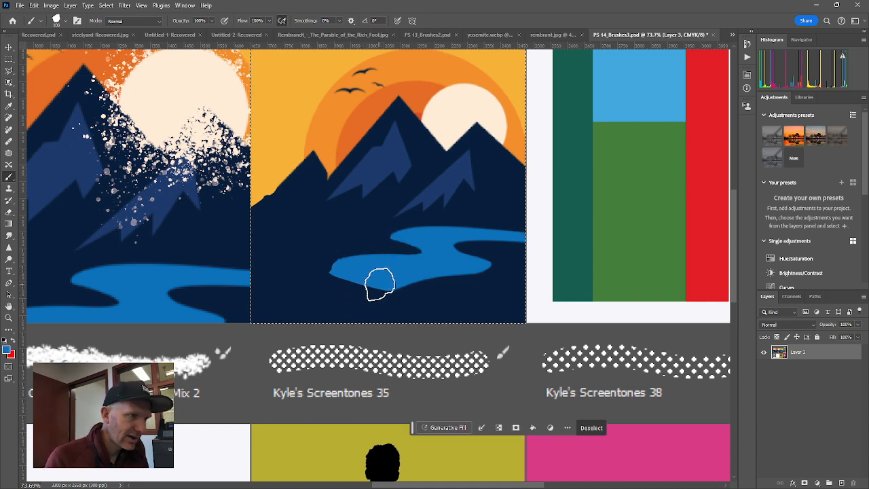
mouse_move(377, 288)
mouse_down()
mouse_move(315, 364)
mouse_move(383, 309)
mouse_move(380, 290)
mouse_move(371, 285)
mouse_move(335, 303)
mouse_move(296, 330)
mouse_up()
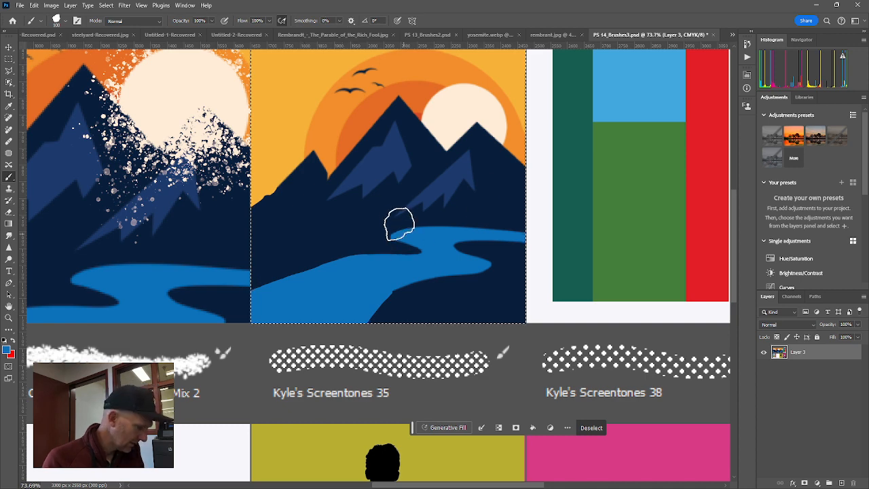
Step: With the 80 px Kyle's Spatter Brushes - Pressure Control brush, spatter the sun's cream colour around the sun and over the mountain peaks
scroll(407, 207, down, 3)
mouse_move(401, 127)
mouse_down()
mouse_move(372, 190)
mouse_move(638, 159)
mouse_move(377, 149)
mouse_up()
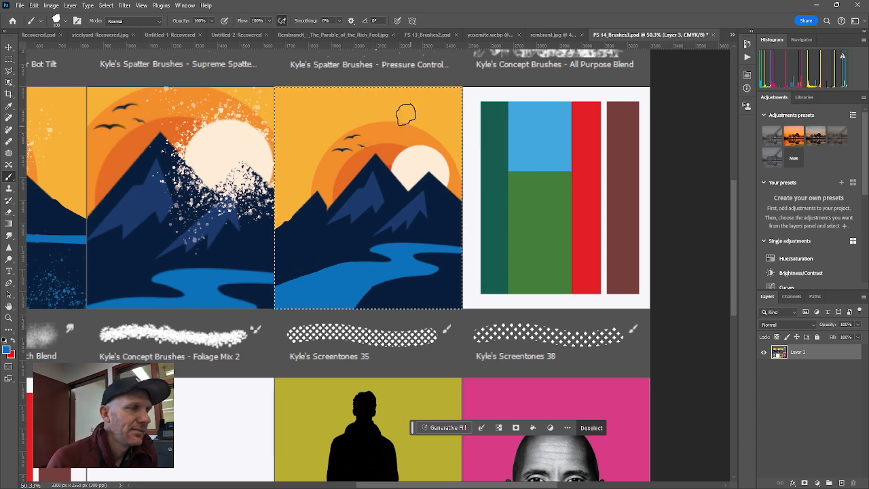
click(64, 21)
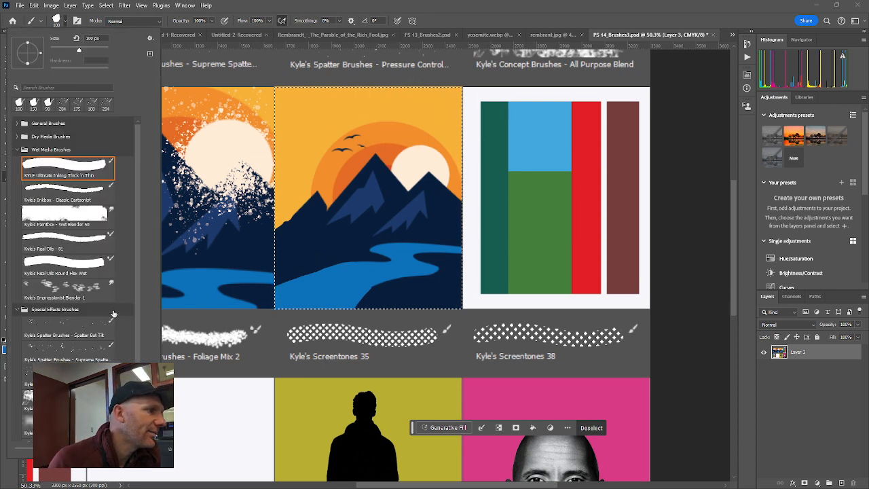
click(64, 368)
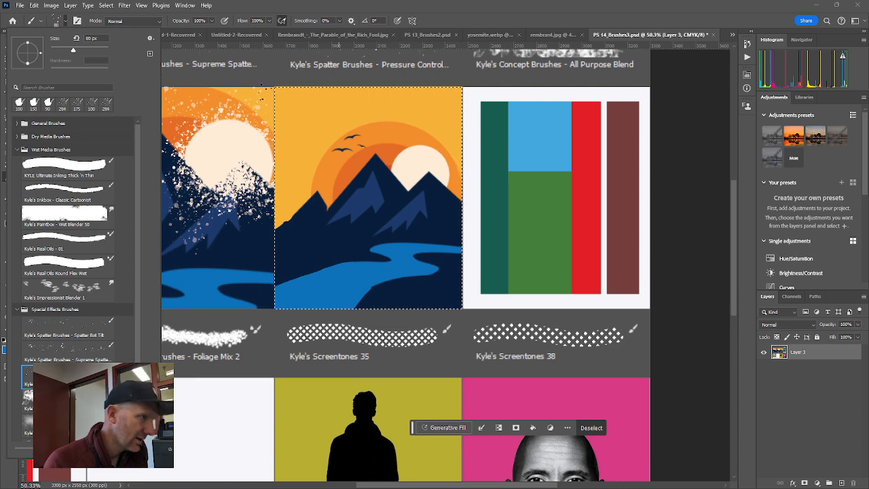
click(66, 23)
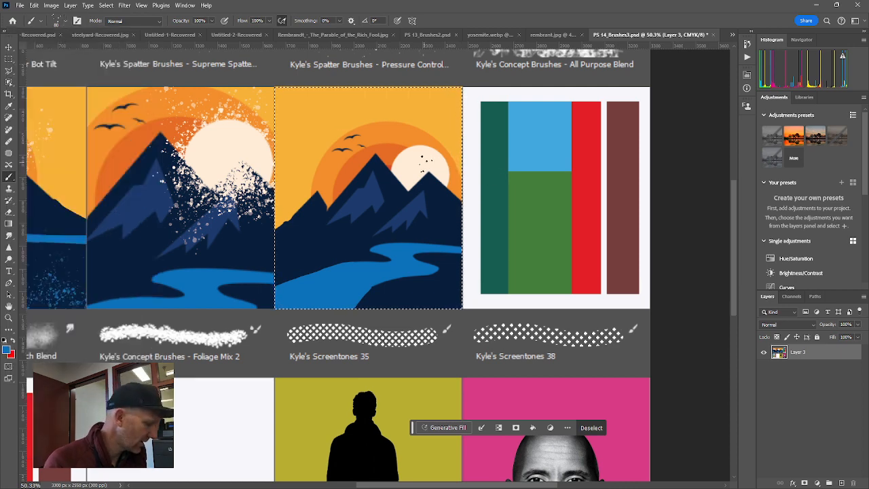
scroll(421, 166, up, 5)
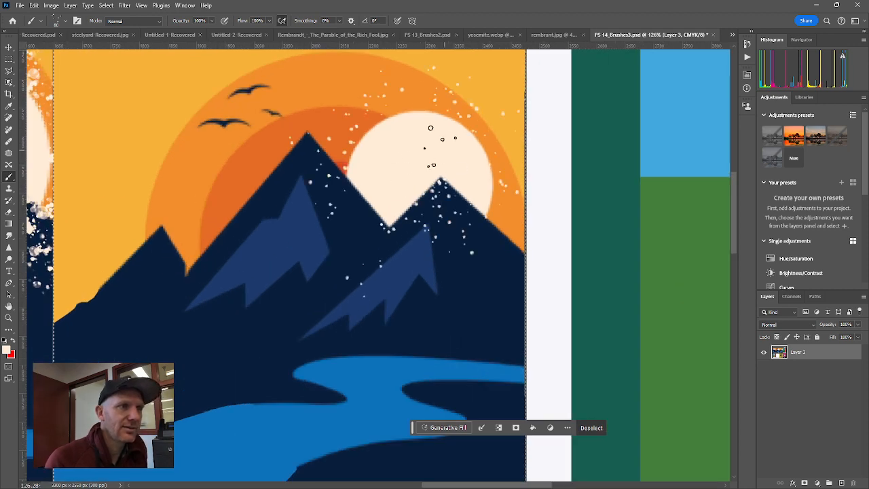
mouse_move(375, 157)
mouse_down()
mouse_move(416, 190)
mouse_move(382, 162)
mouse_move(427, 174)
mouse_move(416, 197)
mouse_move(419, 169)
mouse_move(458, 165)
mouse_move(409, 193)
mouse_move(392, 170)
mouse_move(406, 173)
mouse_move(405, 187)
mouse_move(377, 192)
mouse_move(401, 163)
mouse_move(456, 178)
mouse_move(444, 162)
mouse_move(423, 162)
mouse_move(438, 195)
mouse_move(380, 179)
mouse_move(386, 160)
mouse_move(424, 182)
mouse_move(408, 214)
mouse_move(372, 191)
mouse_move(409, 149)
mouse_up()
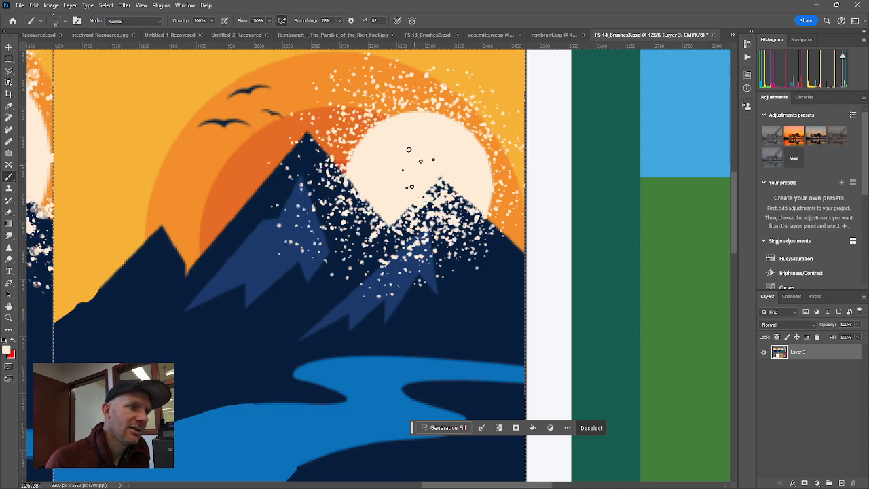
Step: Spatter the river's sampled blue along its banks and over the dark foreground, and clear the selection
scroll(434, 159, down, 5)
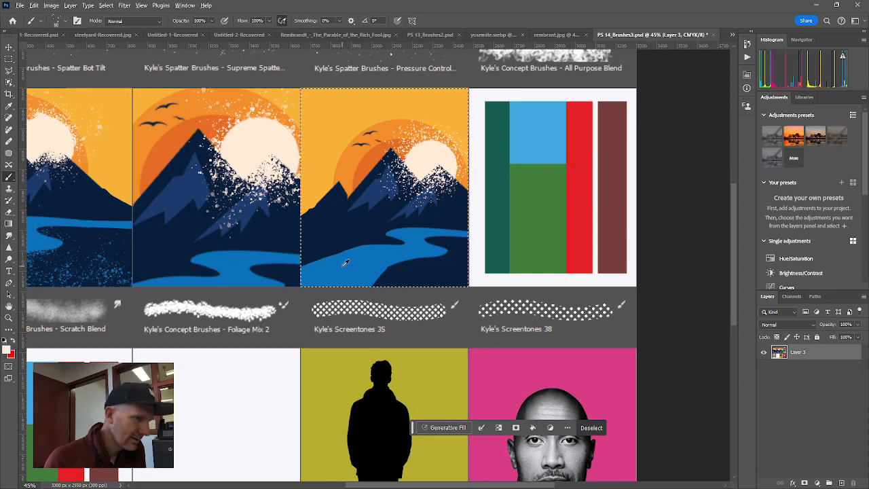
alt+click(354, 270)
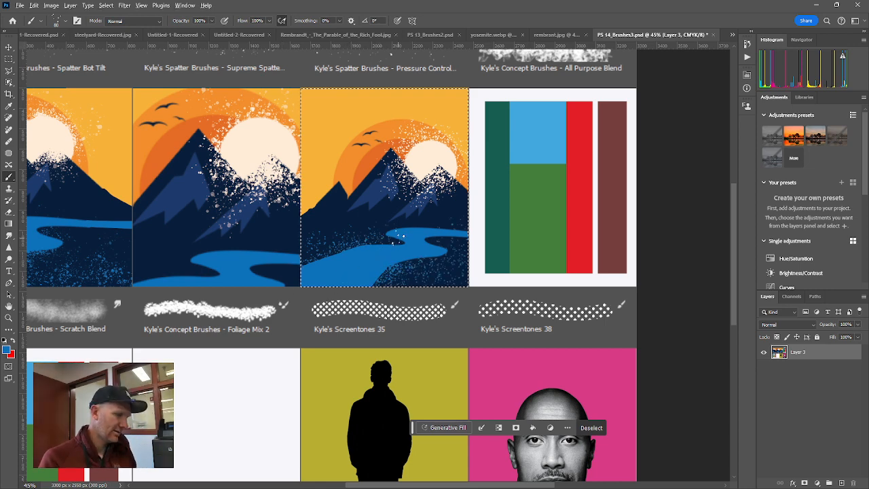
scroll(398, 234, down, 4)
scroll(397, 232, up, 3)
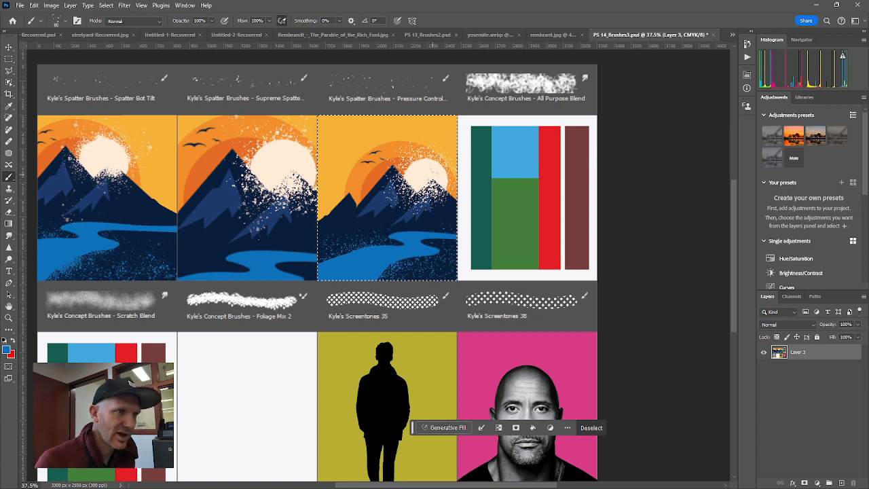
key(ctrl+d)
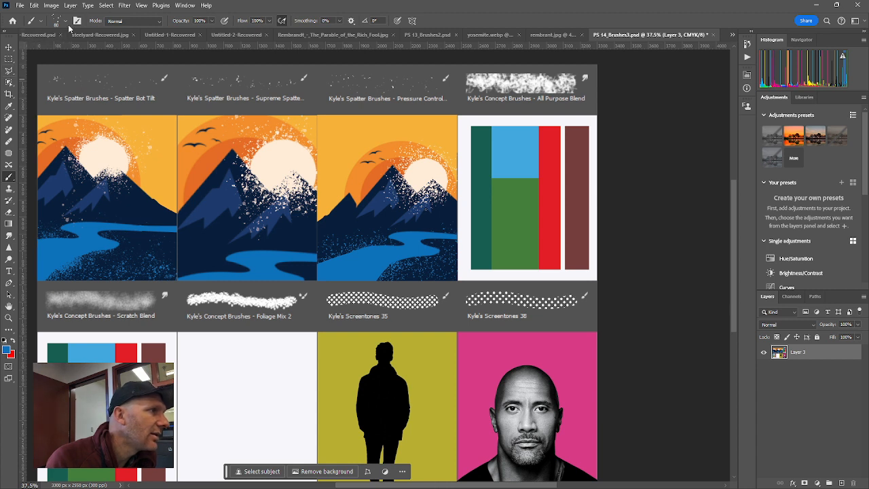
Step: Select the colour-stripe panel under Kyle's Concept Brushes - All Purpose Blend and choose that blending brush
click(9, 59)
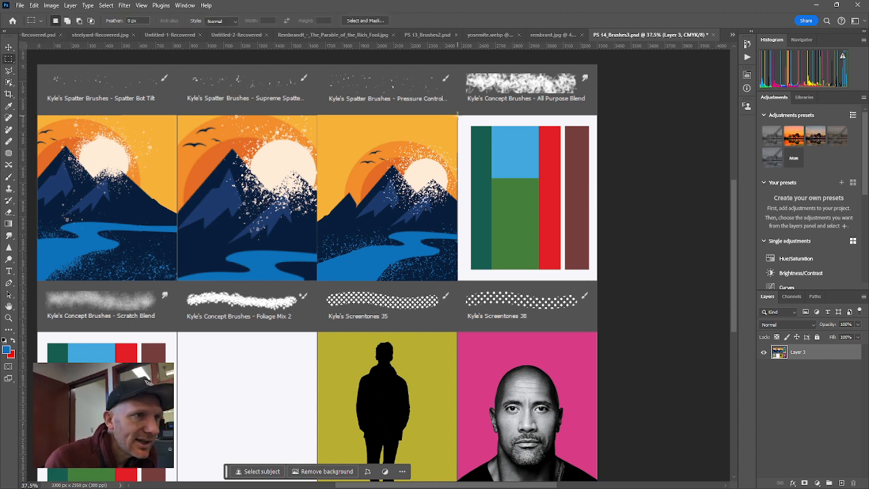
drag(457, 115, 599, 280)
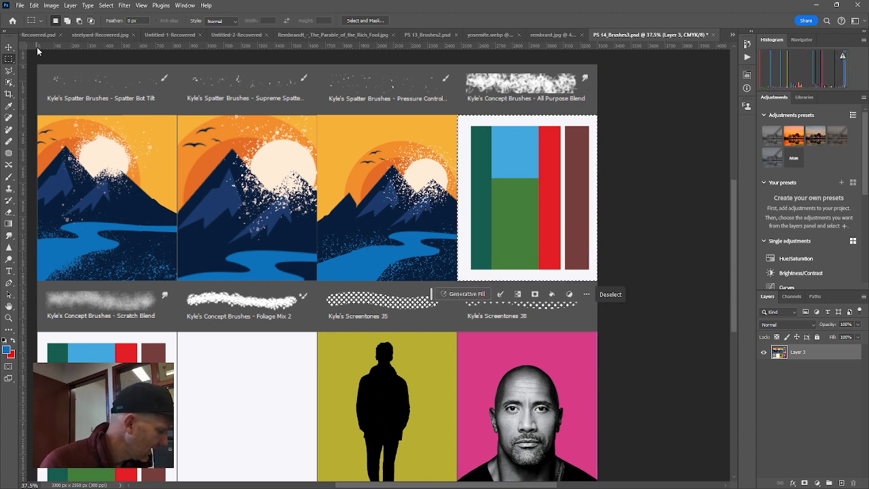
key(b)
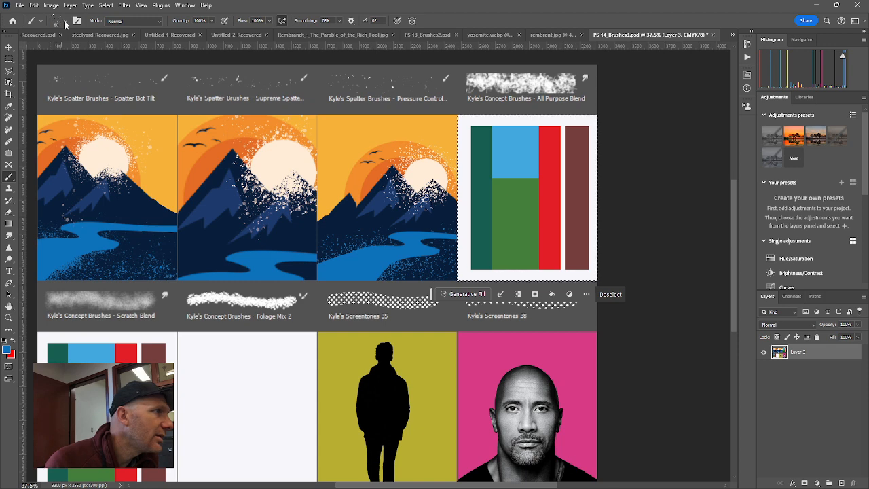
click(66, 23)
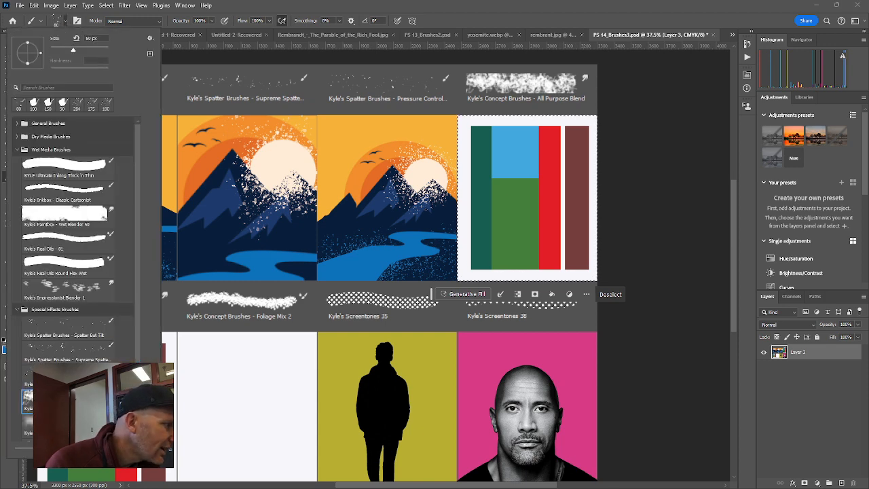
click(127, 400)
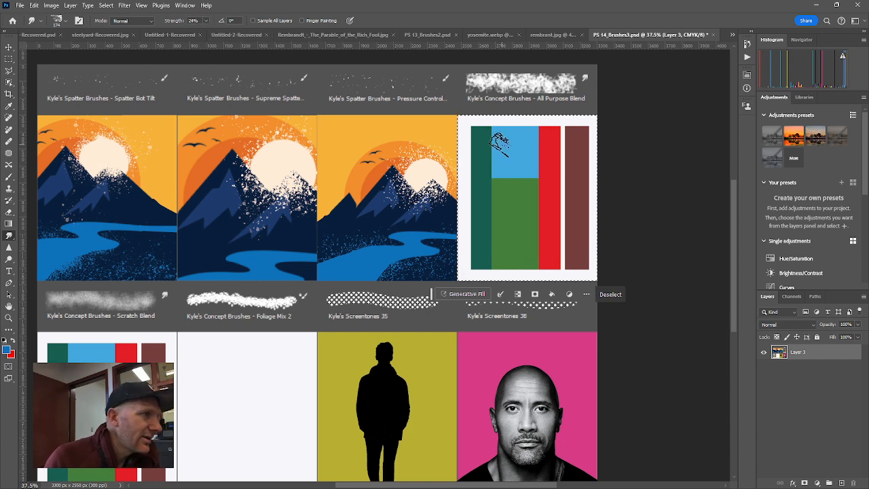
scroll(501, 112, up, 5)
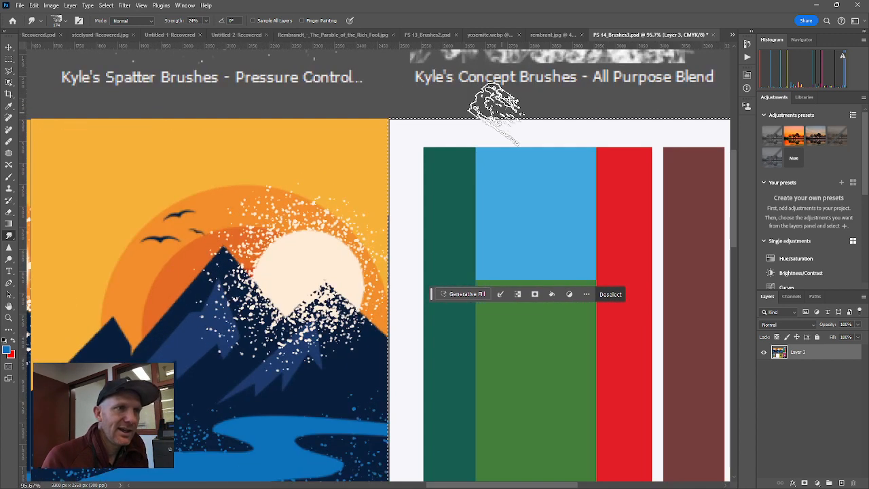
scroll(501, 112, down, 1)
mouse_move(638, 195)
mouse_down()
mouse_move(489, 152)
mouse_move(516, 146)
mouse_up()
mouse_move(448, 92)
mouse_down()
mouse_move(231, 78)
mouse_move(237, 271)
mouse_move(252, 194)
mouse_move(271, 417)
mouse_move(362, 310)
mouse_move(359, 82)
mouse_move(446, 243)
mouse_move(508, 146)
mouse_move(558, 106)
mouse_move(638, 91)
mouse_move(523, 272)
mouse_move(359, 249)
mouse_move(529, 167)
mouse_up()
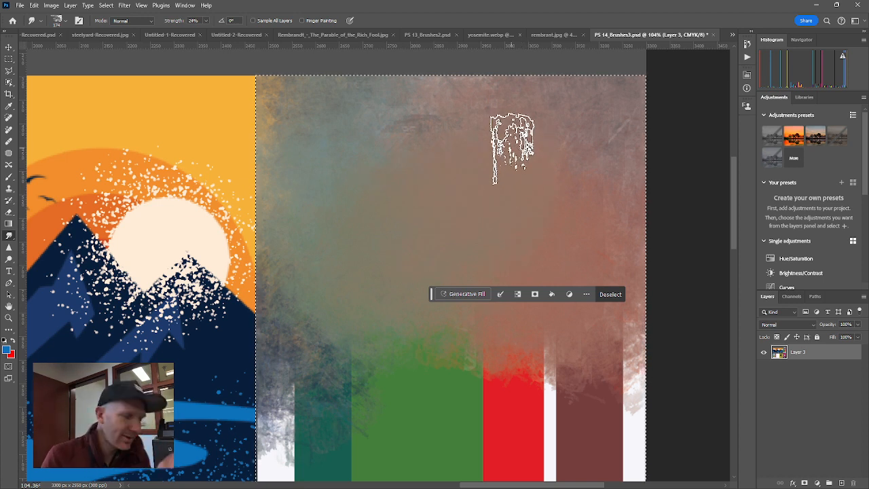
key(ctrl+z)
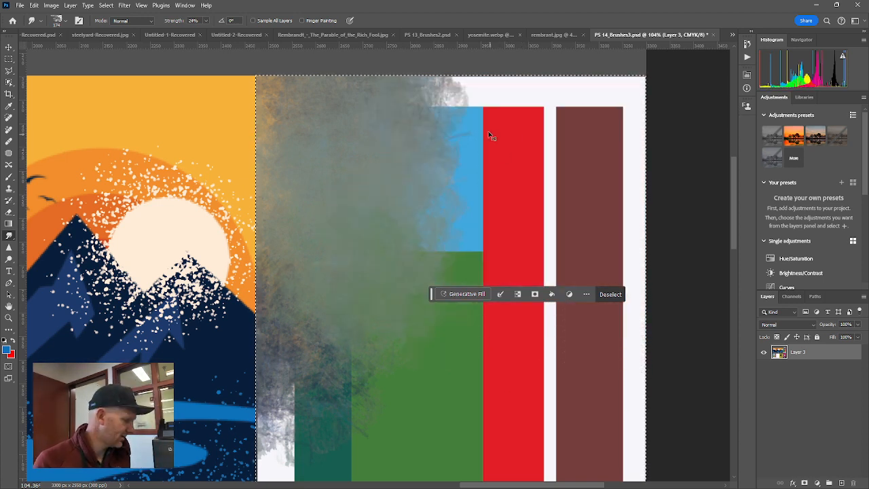
key(ctrl+z)
key(ctrl+z)
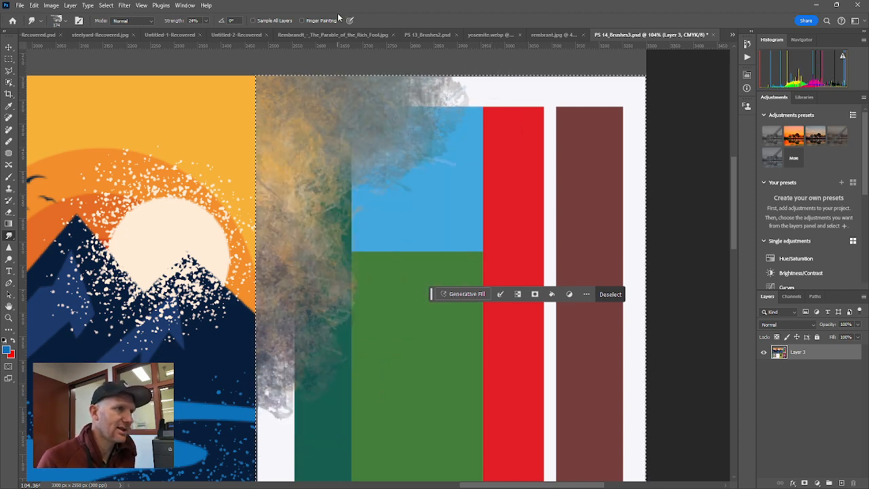
key(ctrl+z)
key(ctrl+z)
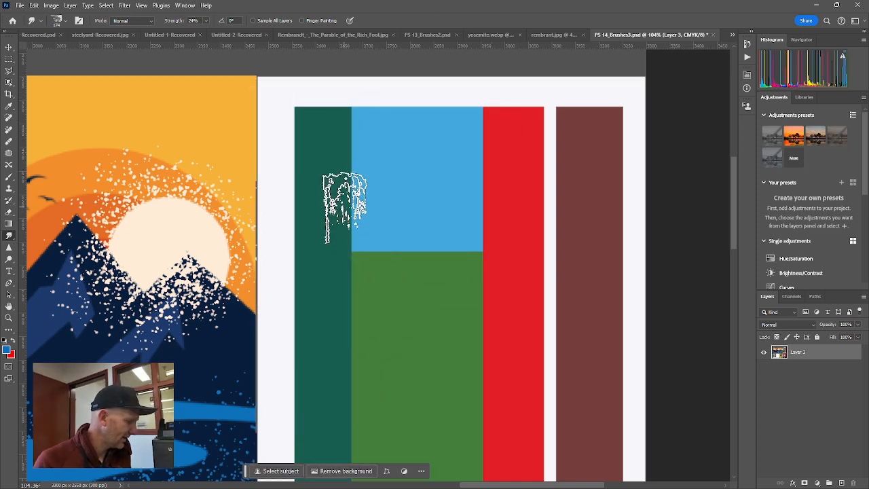
key(ctrl+shift+z)
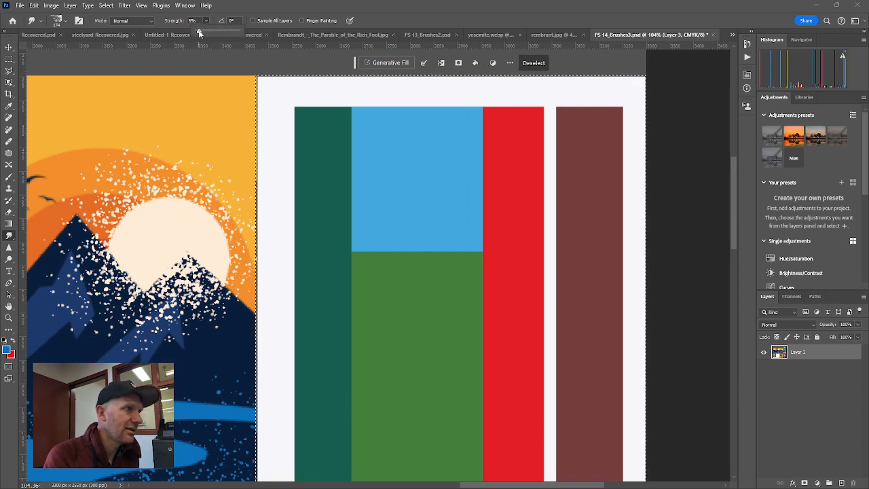
Step: Set the smudge strength to 10% and reduce the blending brush to 70 px
drag(199, 33, 200, 34)
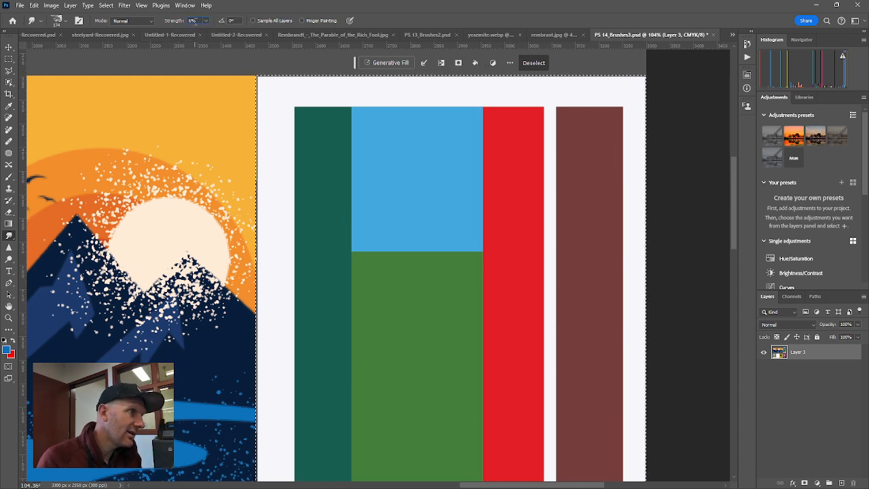
double_click(195, 21)
text(10)
key(Return)
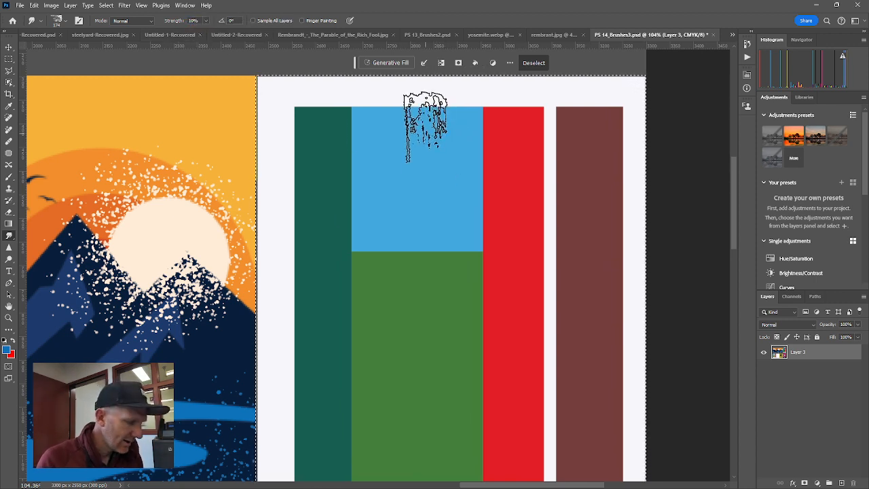
key([)
key([)
key([)
key([)
key([)
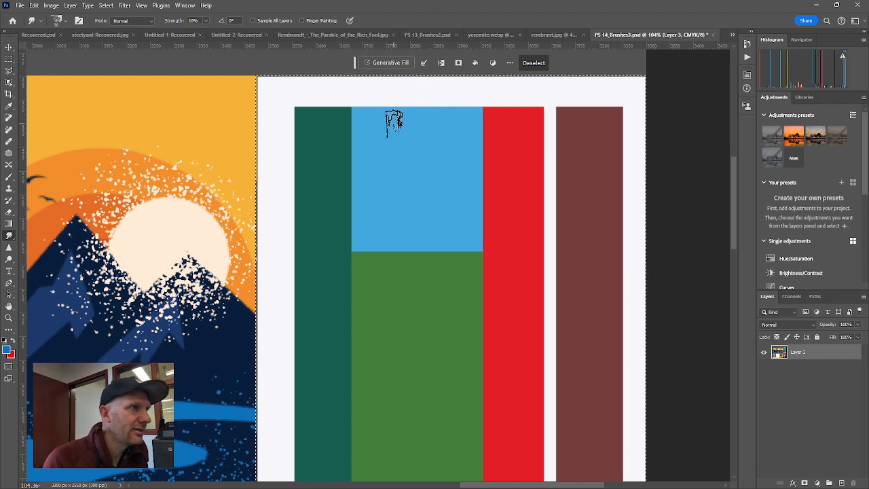
Step: Smudge the upper edges of the teal, blue and green blocks into each other and the white margin, reducing the brush to 45 px
drag(352, 112, 355, 173)
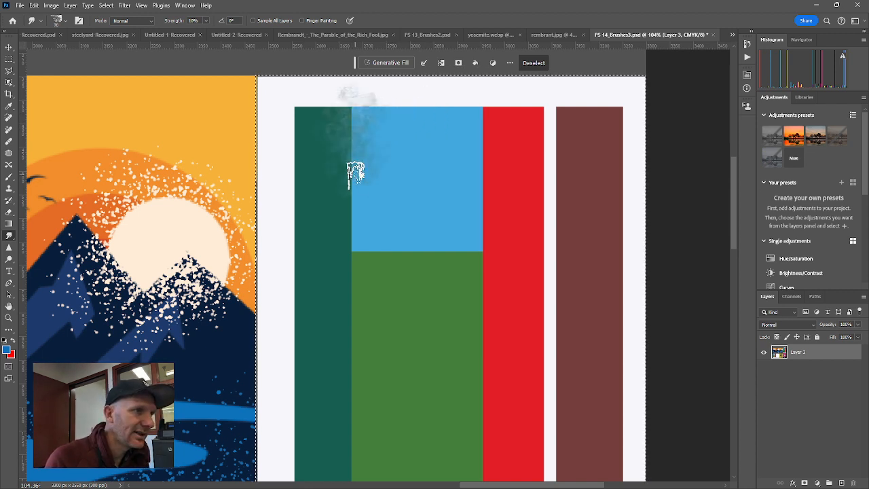
mouse_move(333, 106)
mouse_down()
mouse_move(275, 102)
mouse_move(298, 98)
mouse_move(282, 163)
mouse_move(282, 66)
mouse_move(295, 174)
mouse_move(312, 80)
mouse_move(299, 117)
mouse_move(424, 107)
mouse_move(326, 111)
mouse_move(356, 96)
mouse_move(299, 95)
mouse_move(273, 105)
mouse_move(284, 102)
mouse_move(287, 222)
mouse_move(272, 83)
mouse_move(278, 189)
mouse_up()
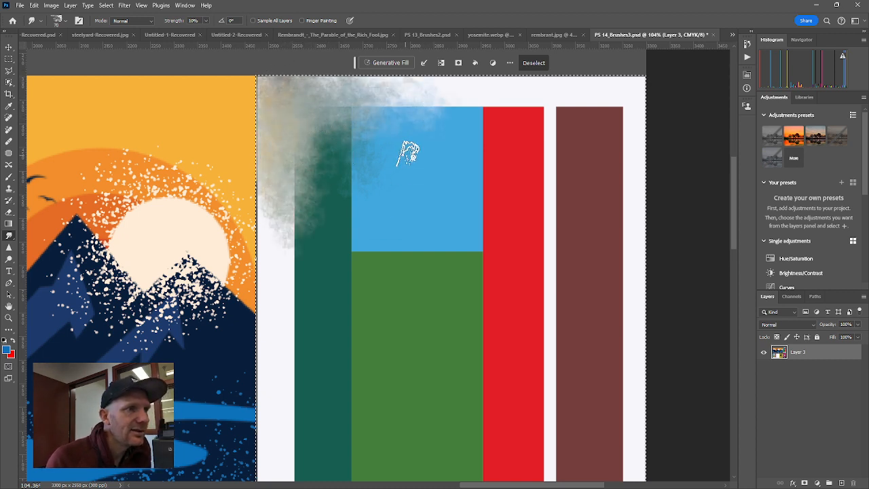
mouse_move(402, 106)
mouse_down()
mouse_move(451, 112)
mouse_move(400, 102)
mouse_move(467, 97)
mouse_move(416, 88)
mouse_move(498, 100)
mouse_move(481, 144)
mouse_move(479, 71)
mouse_move(479, 116)
mouse_up()
mouse_move(327, 105)
mouse_down()
mouse_move(340, 147)
mouse_move(370, 138)
mouse_move(369, 226)
mouse_move(381, 207)
mouse_up()
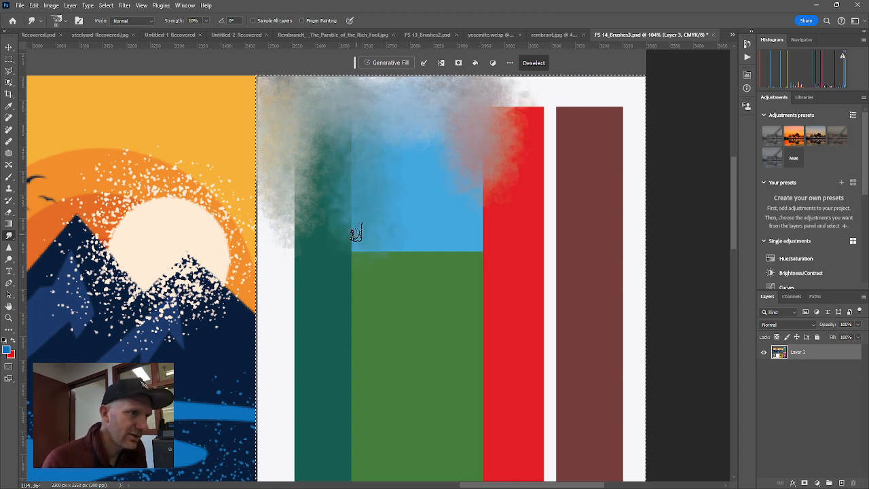
mouse_move(321, 234)
mouse_down()
mouse_move(277, 91)
mouse_move(289, 292)
mouse_move(293, 234)
mouse_up()
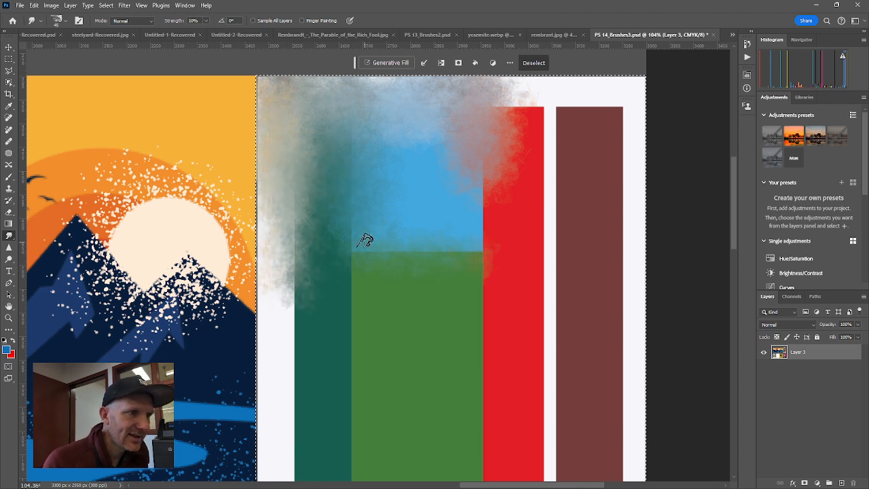
mouse_move(461, 236)
mouse_down()
mouse_move(480, 152)
mouse_move(443, 239)
mouse_up()
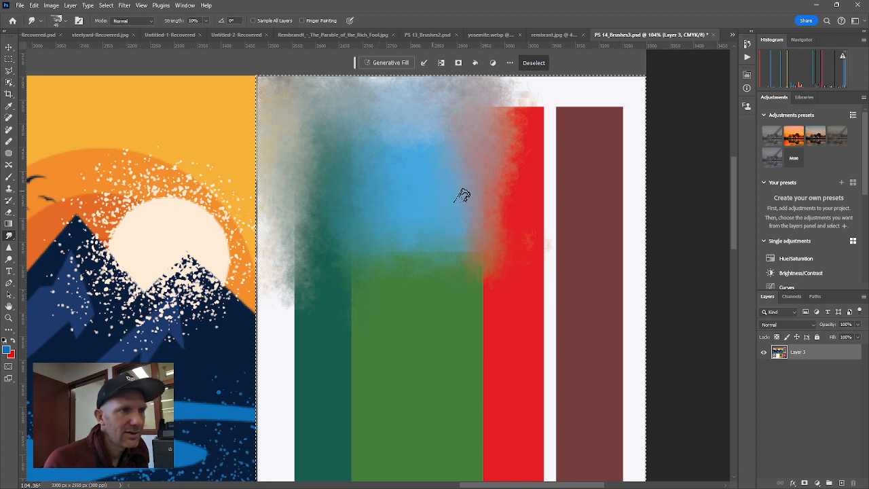
Step: Blend the upper parts of the red and brown stripes together and into the panel's white top-right corner with the 45 px brush
mouse_move(463, 196)
mouse_down()
mouse_move(529, 102)
mouse_move(516, 106)
mouse_move(508, 84)
mouse_move(542, 90)
mouse_move(525, 207)
mouse_move(556, 207)
mouse_move(549, 92)
mouse_up()
mouse_move(544, 260)
mouse_down()
mouse_move(551, 123)
mouse_move(563, 123)
mouse_move(542, 148)
mouse_move(597, 112)
mouse_move(507, 90)
mouse_up()
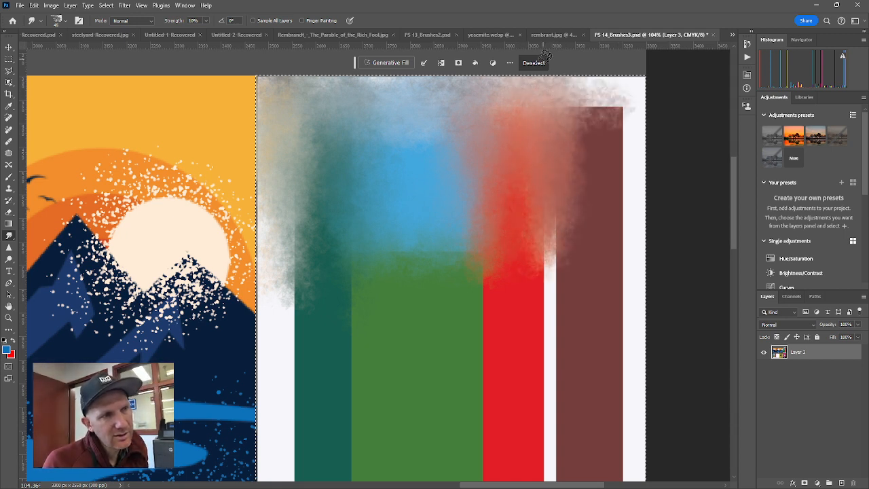
mouse_move(546, 54)
mouse_down()
mouse_move(636, 102)
mouse_move(628, 92)
mouse_move(408, 90)
mouse_move(660, 93)
mouse_move(599, 104)
mouse_move(626, 111)
mouse_move(496, 110)
mouse_move(639, 126)
mouse_up()
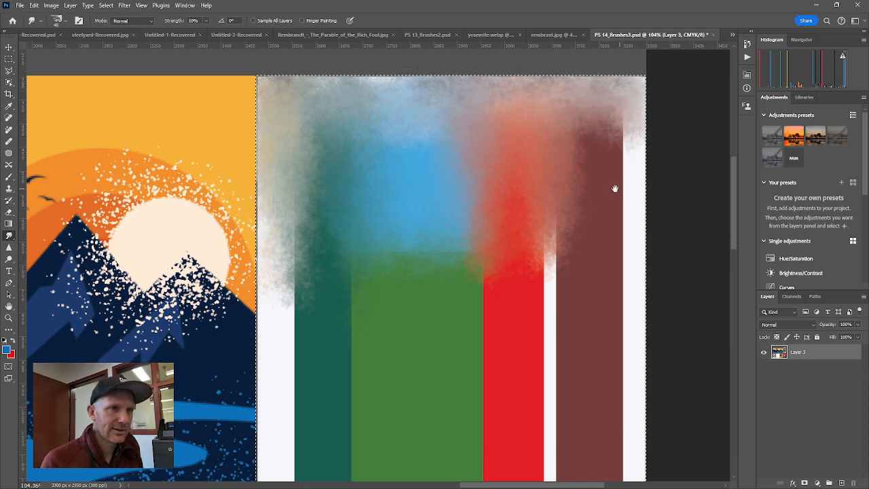
Step: Blend the brown stripe and the remaining white right, bottom and left margins into the neighbouring colours with an 80 px brush
drag(613, 188, 509, 190)
mouse_move(532, 157)
mouse_down()
mouse_move(520, 218)
mouse_move(519, 132)
mouse_move(489, 145)
mouse_move(494, 162)
mouse_move(548, 81)
mouse_move(535, 112)
mouse_up()
drag(541, 308, 536, 175)
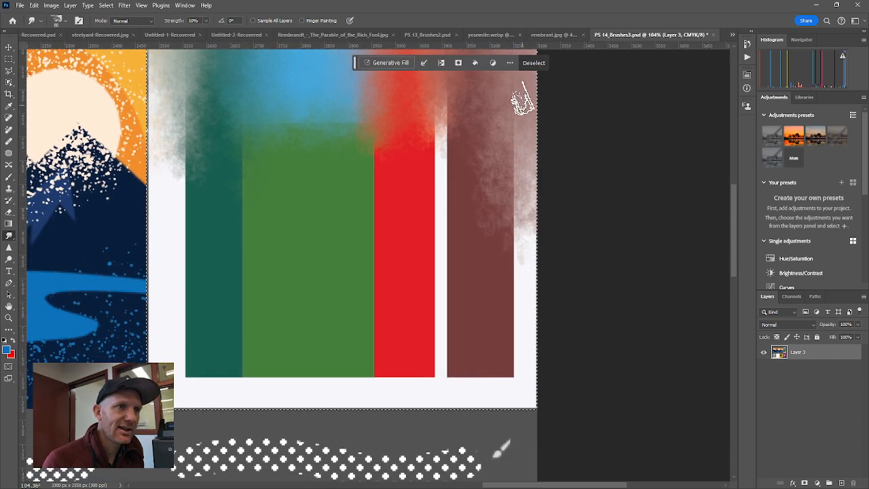
mouse_move(521, 99)
mouse_down()
mouse_move(506, 388)
mouse_move(522, 241)
mouse_move(521, 421)
mouse_move(528, 357)
mouse_move(513, 392)
mouse_move(448, 369)
mouse_move(435, 390)
mouse_move(459, 316)
mouse_move(458, 77)
mouse_move(439, 280)
mouse_move(449, 42)
mouse_move(451, 263)
mouse_move(460, 187)
mouse_move(461, 301)
mouse_move(518, 334)
mouse_move(488, 366)
mouse_move(455, 373)
mouse_move(528, 143)
mouse_move(476, 397)
mouse_move(431, 372)
mouse_move(301, 365)
mouse_move(300, 380)
mouse_move(351, 406)
mouse_move(198, 390)
mouse_move(285, 386)
mouse_move(197, 388)
mouse_move(118, 347)
mouse_move(163, 244)
mouse_move(180, 233)
mouse_move(183, 367)
mouse_move(178, 143)
mouse_move(160, 132)
mouse_move(162, 225)
mouse_up()
drag(192, 221, 172, 318)
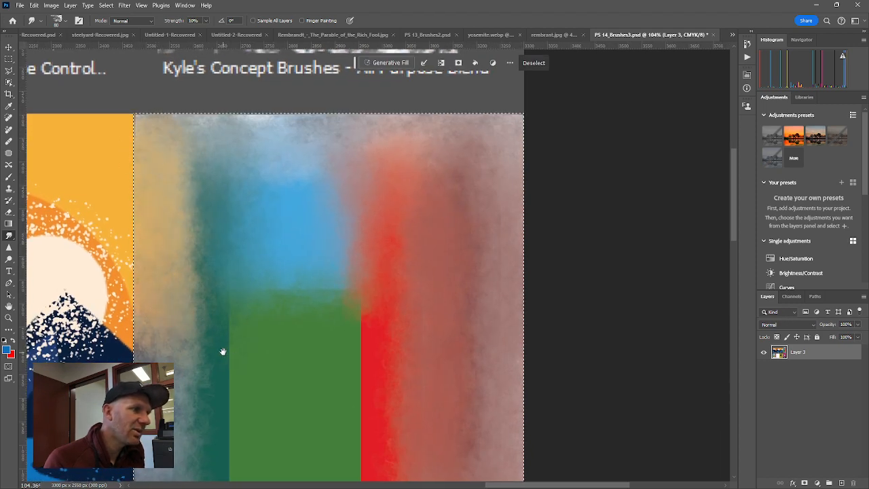
Step: Soften the hard edges of the green block and red stripe by smudging them into the surrounding colours with the 80 px brush
drag(223, 352, 223, 208)
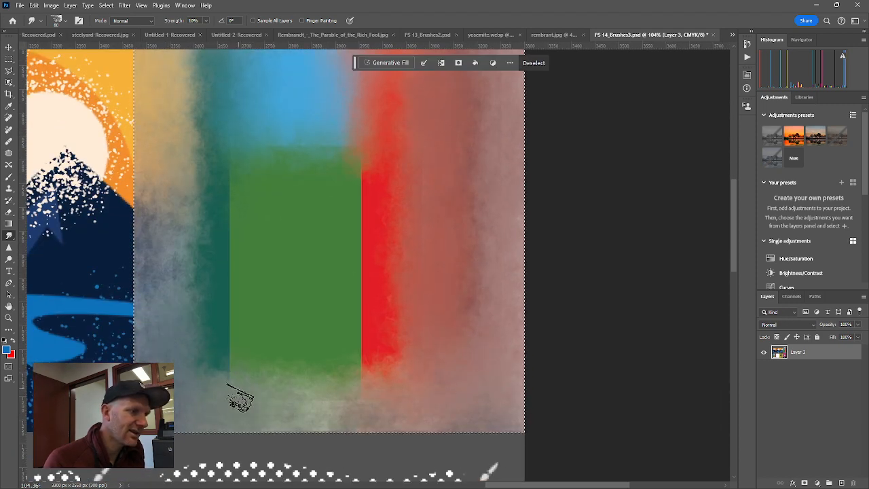
mouse_move(360, 370)
mouse_down()
mouse_move(346, 326)
mouse_move(341, 337)
mouse_move(340, 162)
mouse_move(339, 308)
mouse_move(357, 323)
mouse_move(352, 365)
mouse_up()
mouse_move(272, 380)
mouse_down()
mouse_move(221, 351)
mouse_move(210, 293)
mouse_move(225, 166)
mouse_move(221, 372)
mouse_move(244, 139)
mouse_up()
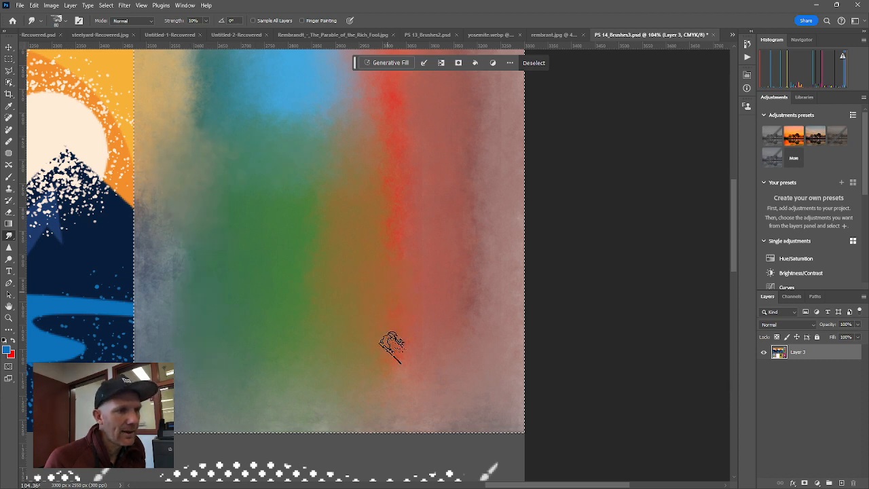
drag(405, 241, 402, 311)
drag(367, 242, 376, 190)
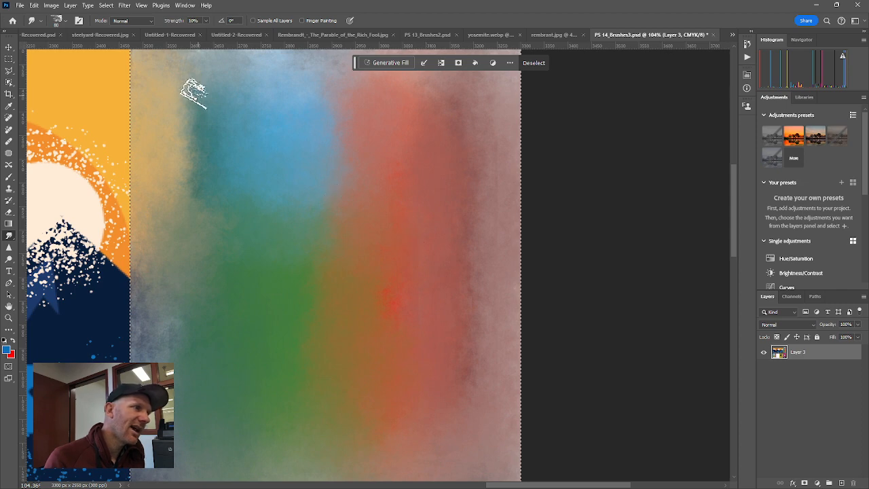
Step: Select the whole Scratch Blend practice panel with a rectangular marquee along its edges
scroll(243, 280, down, 5)
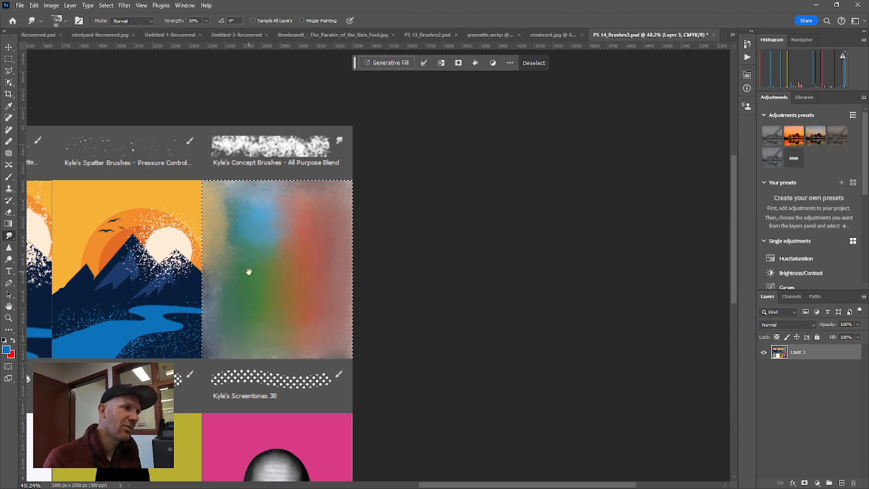
drag(248, 271, 448, 136)
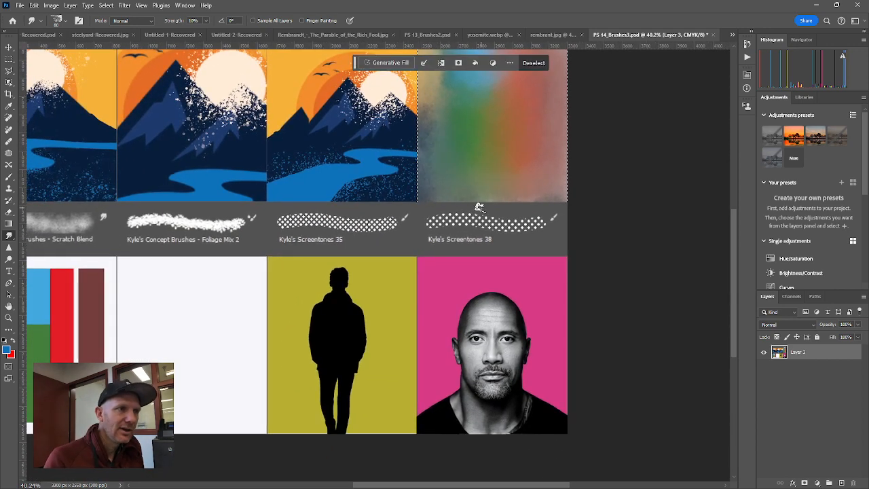
drag(493, 101, 509, 136)
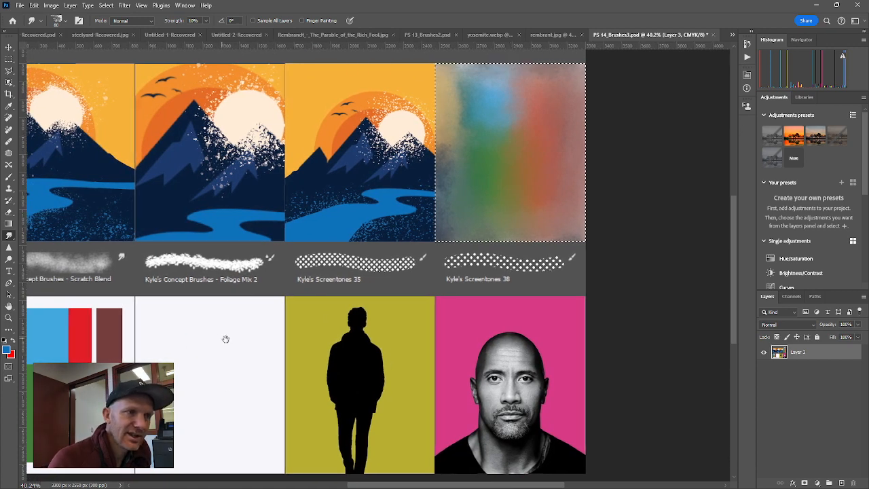
drag(226, 340, 466, 302)
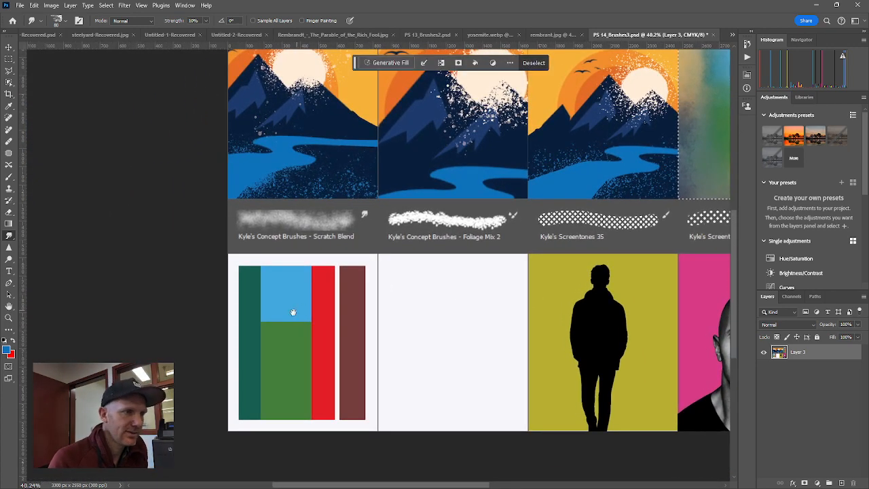
drag(293, 312, 335, 294)
scroll(345, 295, up, 2)
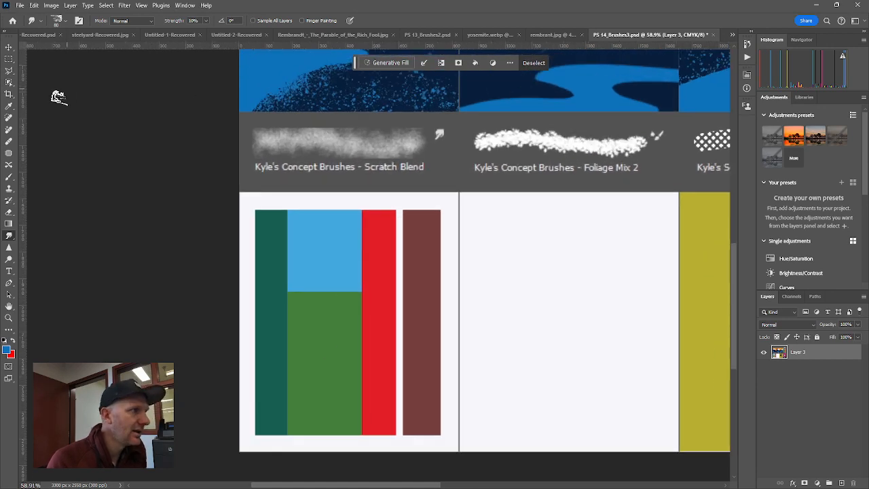
click(8, 60)
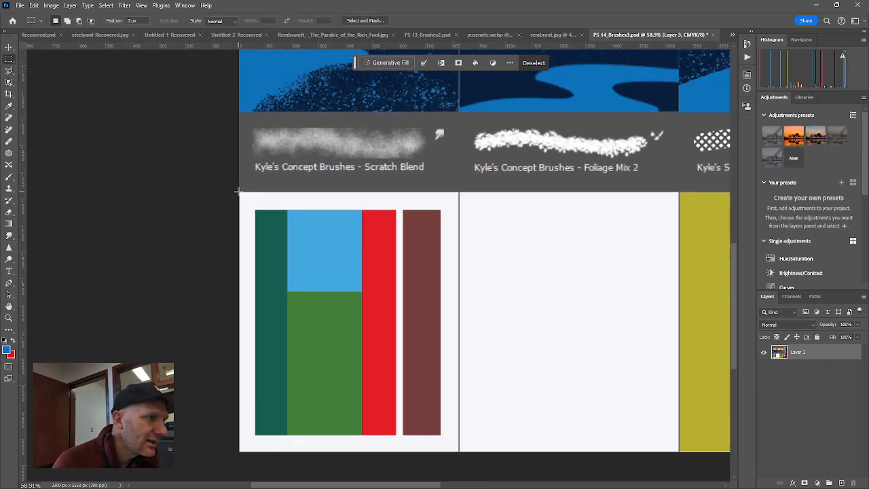
drag(239, 190, 458, 454)
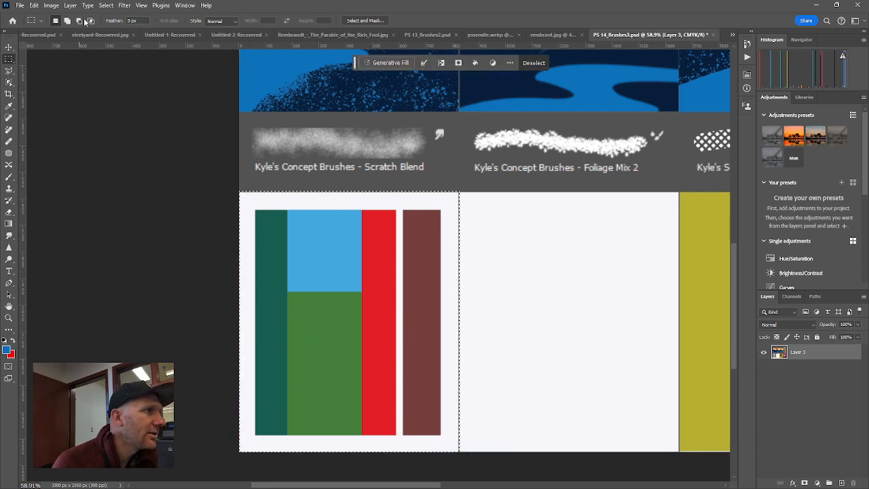
Step: Choose Kyle's Concept Brushes - Scratch Blend as the smudging brush
key(b)
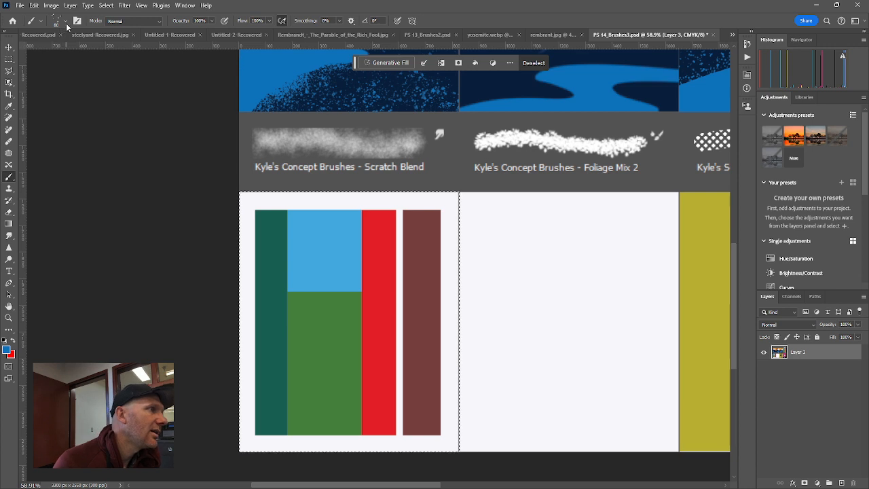
click(60, 25)
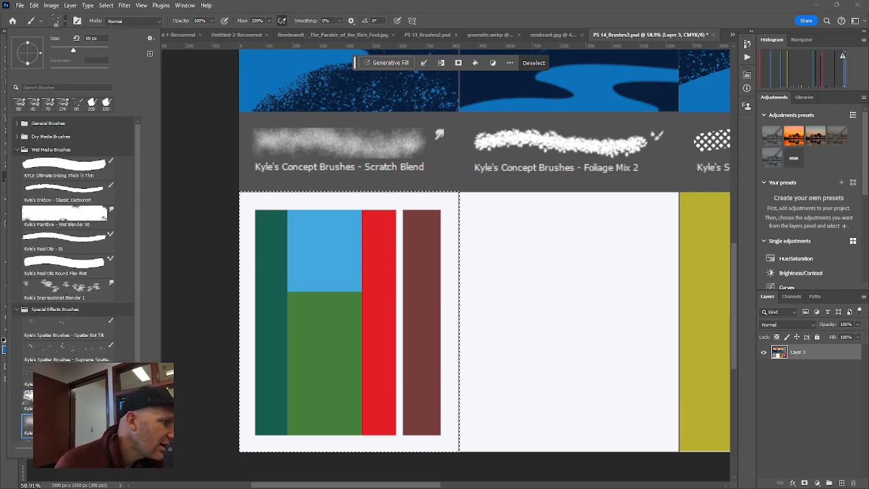
key(r)
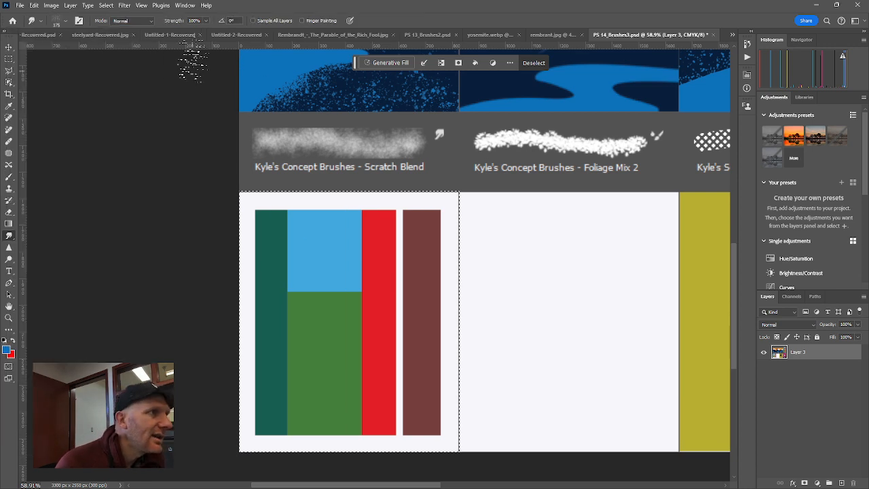
Step: Undo a test smudge over the blue block and set the smudge strength to 50%
drag(300, 212, 300, 307)
key(ctrl+z)
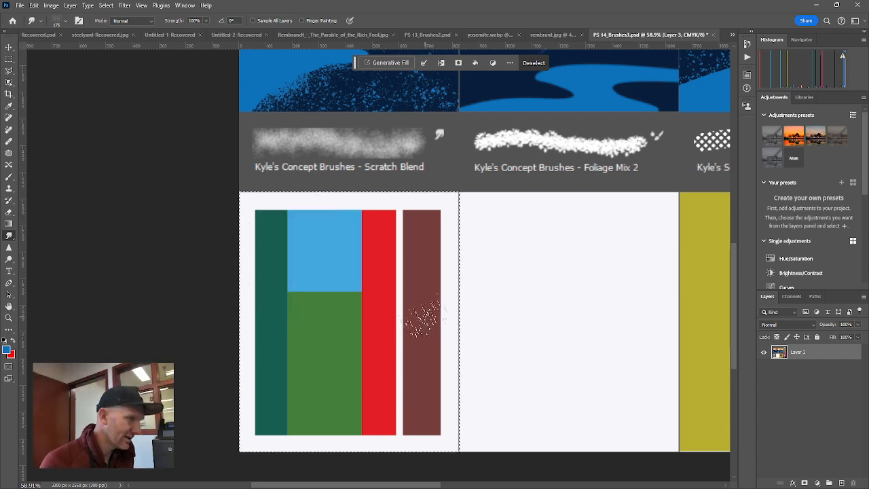
click(194, 21)
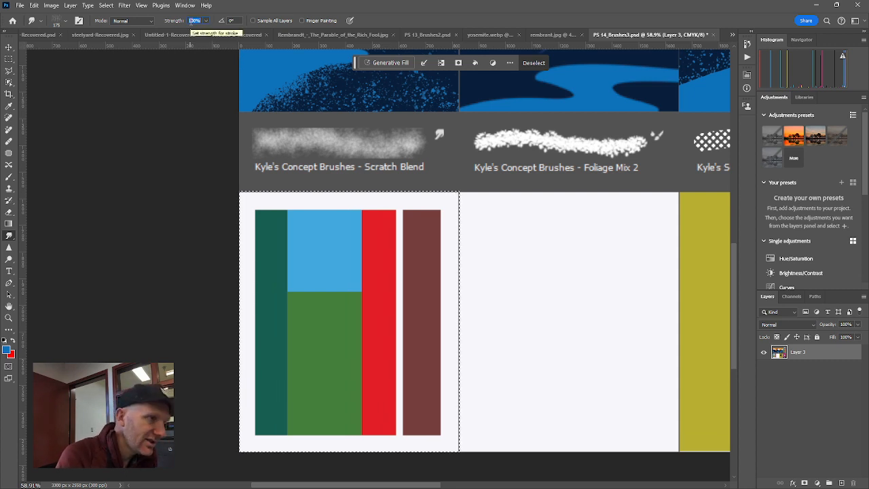
text(50)
key(Return)
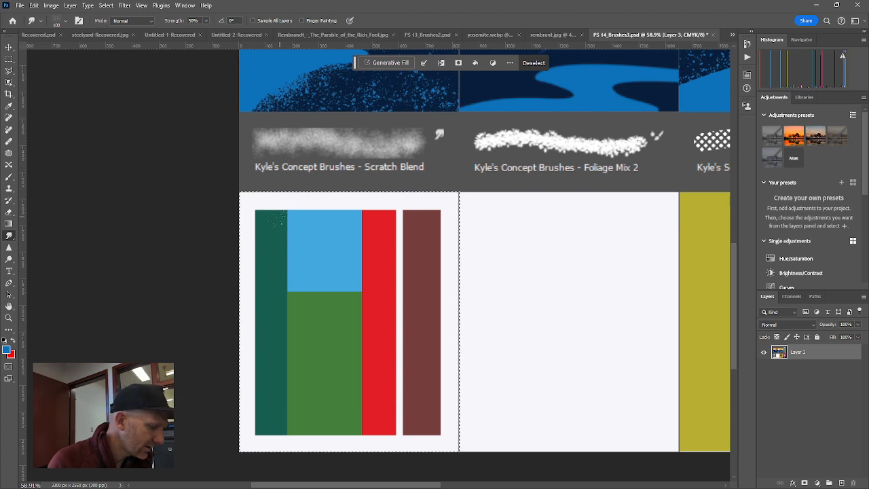
Step: Smudge the teal, blue, green and red blocks into each other and the surrounding white margins, enlarging the brush to 125 px
mouse_move(284, 231)
mouse_down()
mouse_move(298, 204)
mouse_move(253, 218)
mouse_move(235, 404)
mouse_move(250, 448)
mouse_move(302, 444)
mouse_move(256, 350)
mouse_move(234, 170)
mouse_move(305, 224)
mouse_move(272, 370)
mouse_move(251, 319)
mouse_move(245, 360)
mouse_up()
mouse_move(267, 477)
mouse_down()
mouse_move(264, 418)
mouse_move(336, 439)
mouse_move(353, 419)
mouse_move(351, 276)
mouse_move(281, 284)
mouse_move(334, 295)
mouse_up()
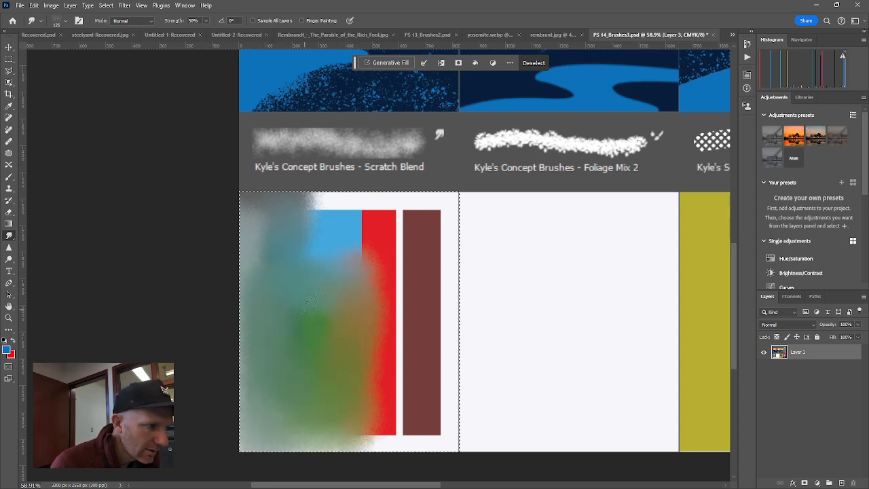
mouse_move(346, 263)
mouse_down()
mouse_move(352, 283)
mouse_move(360, 182)
mouse_move(356, 238)
mouse_move(310, 230)
mouse_move(285, 181)
mouse_move(412, 205)
mouse_move(383, 214)
mouse_move(377, 349)
mouse_move(312, 447)
mouse_up()
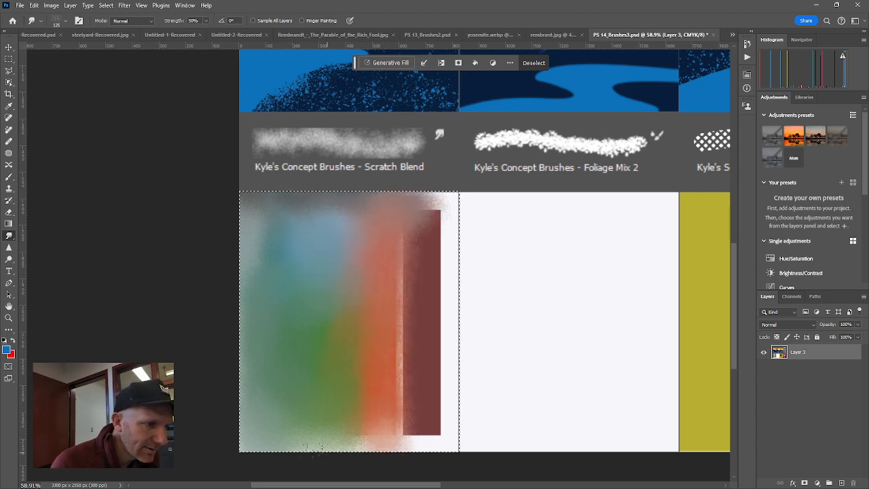
Step: Blend the brown stripe into the red stripe and the panel's white right and bottom margins with the 125 px brush
mouse_move(448, 429)
mouse_down()
mouse_move(399, 411)
mouse_move(337, 415)
mouse_move(370, 367)
mouse_up()
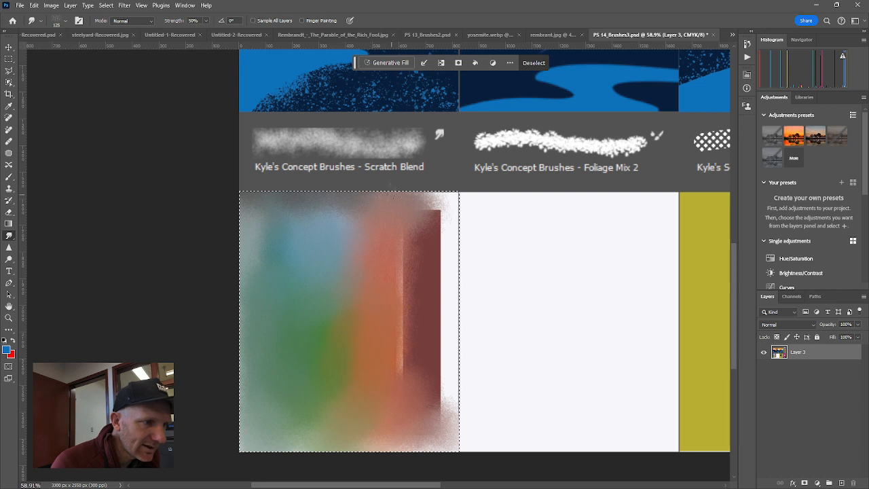
mouse_move(394, 195)
mouse_down()
mouse_move(404, 474)
mouse_move(408, 482)
mouse_move(446, 477)
mouse_up()
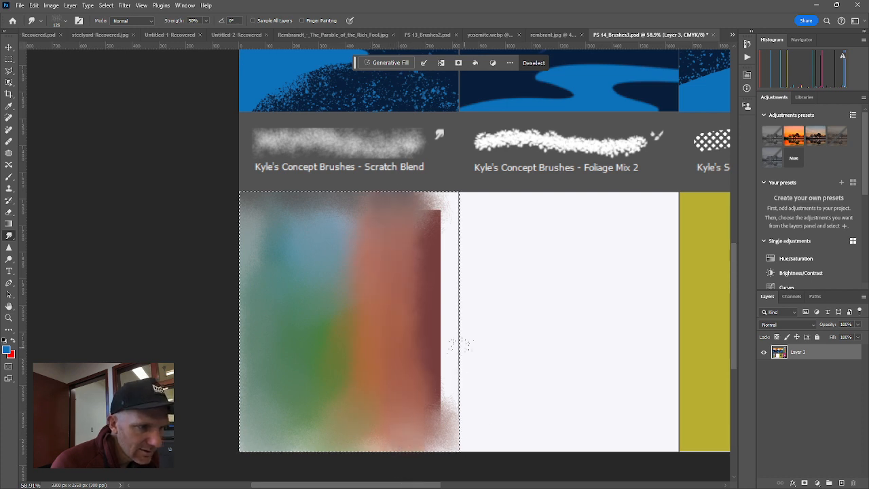
mouse_move(458, 344)
mouse_down()
mouse_move(435, 201)
mouse_move(440, 365)
mouse_move(430, 363)
mouse_move(423, 258)
mouse_move(435, 198)
mouse_move(357, 202)
mouse_move(467, 218)
mouse_move(472, 281)
mouse_move(456, 314)
mouse_up()
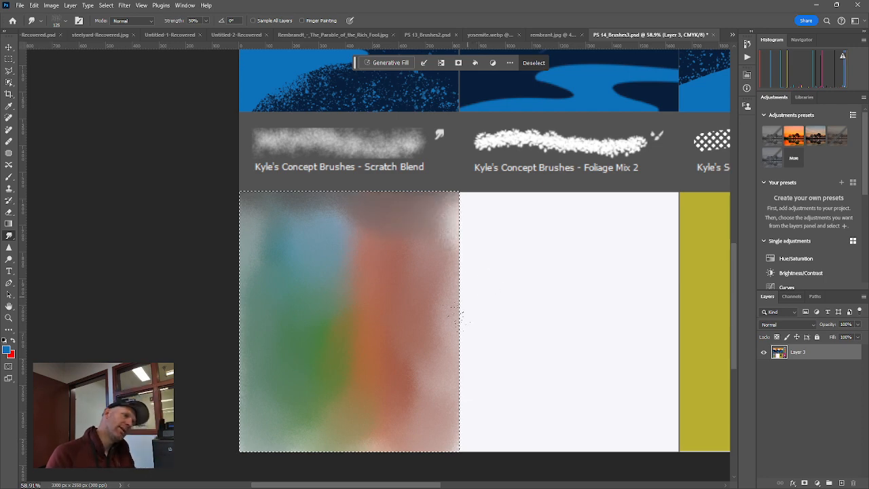
Step: Compare the blended All Purpose Blend panel with the Scratch Blend panel
scroll(426, 352, down, 2)
scroll(433, 351, up, 1)
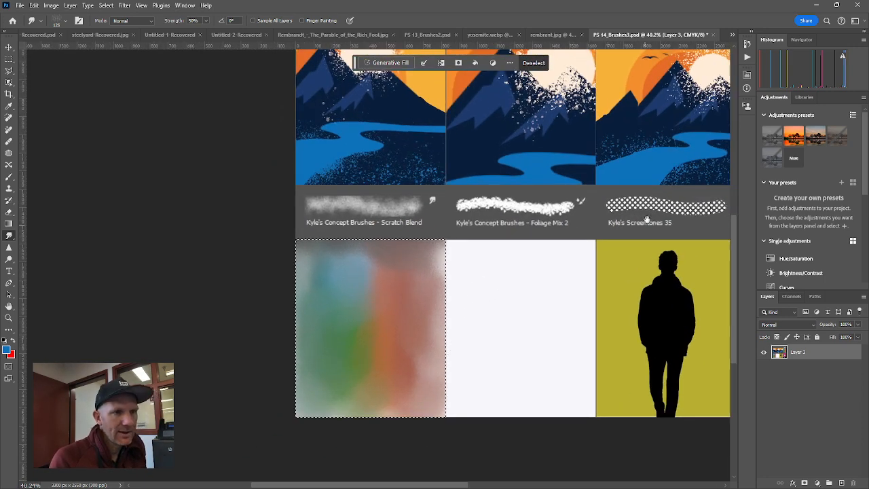
drag(645, 217, 422, 259)
scroll(595, 168, up, 4)
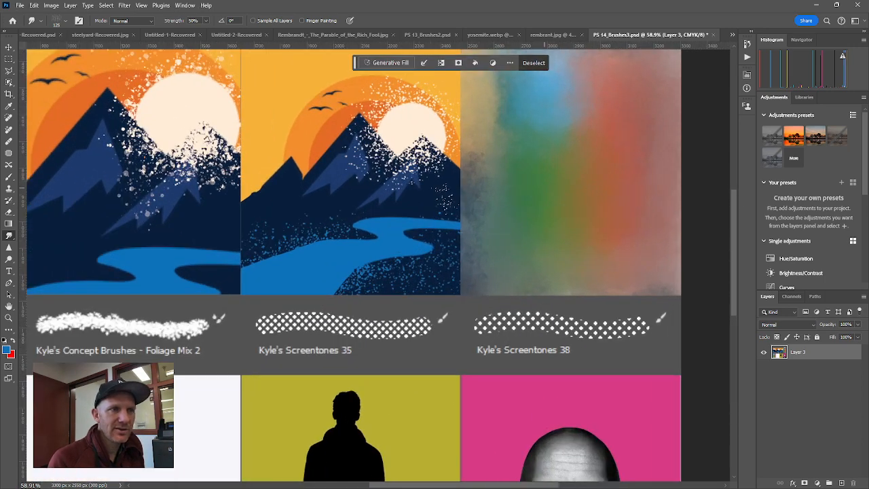
drag(611, 165, 549, 229)
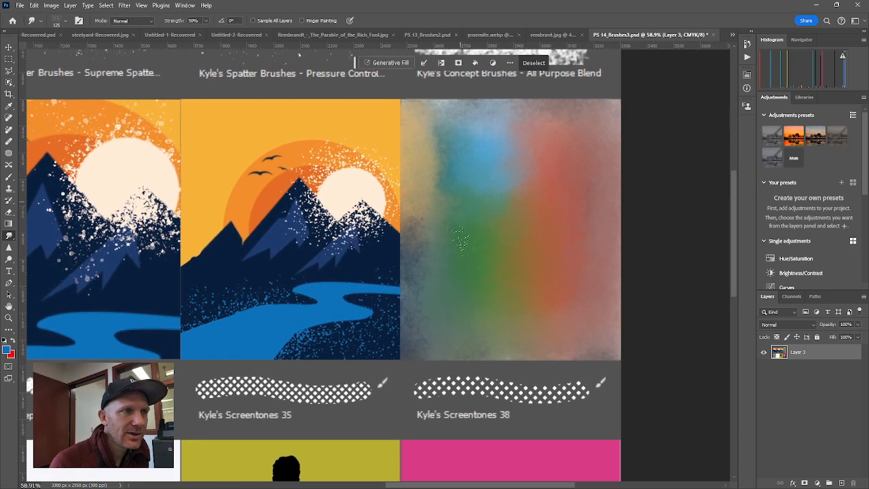
drag(291, 287, 668, 130)
drag(387, 363, 478, 205)
scroll(381, 208, up, 3)
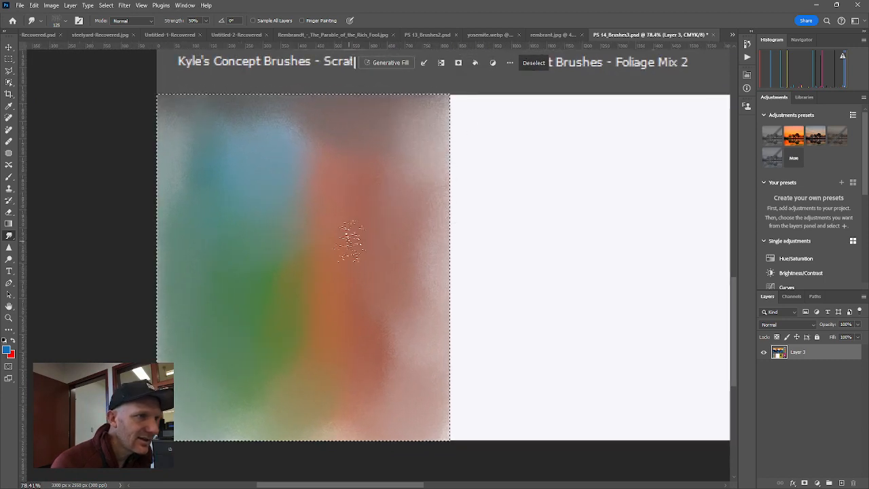
scroll(370, 323, down, 2)
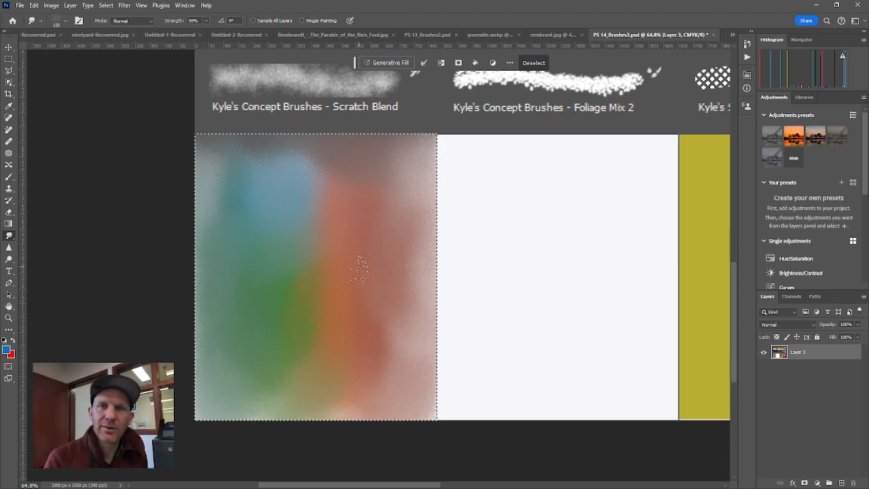
Step: Clear the current selection and select the blank Foliage Mix 2 panel with a rectangular marquee
scroll(382, 271, down, 1)
drag(591, 239, 461, 243)
key(ctrl+d)
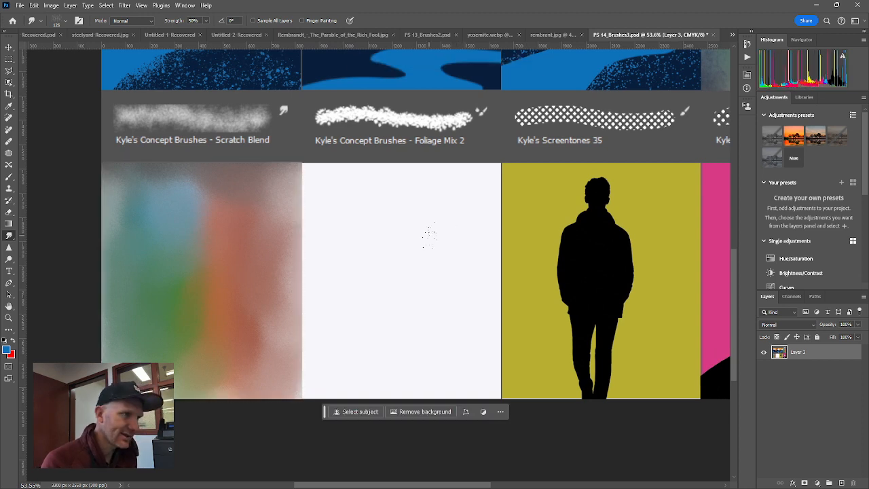
click(10, 59)
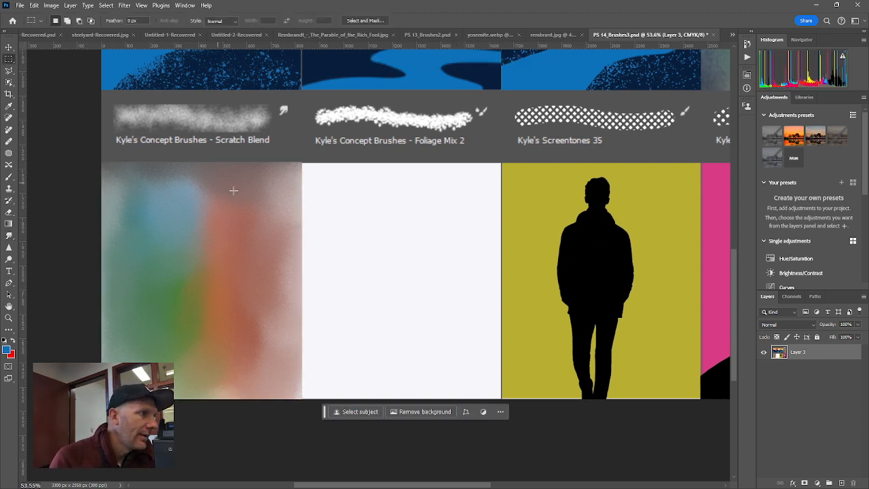
drag(300, 159, 503, 401)
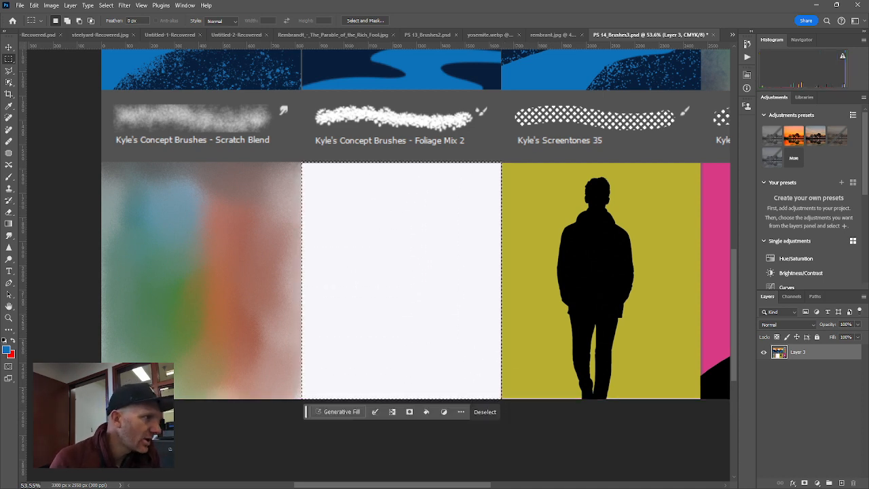
Step: Switch to the Brush tool and set the foreground colour to brown, 664511
key(b)
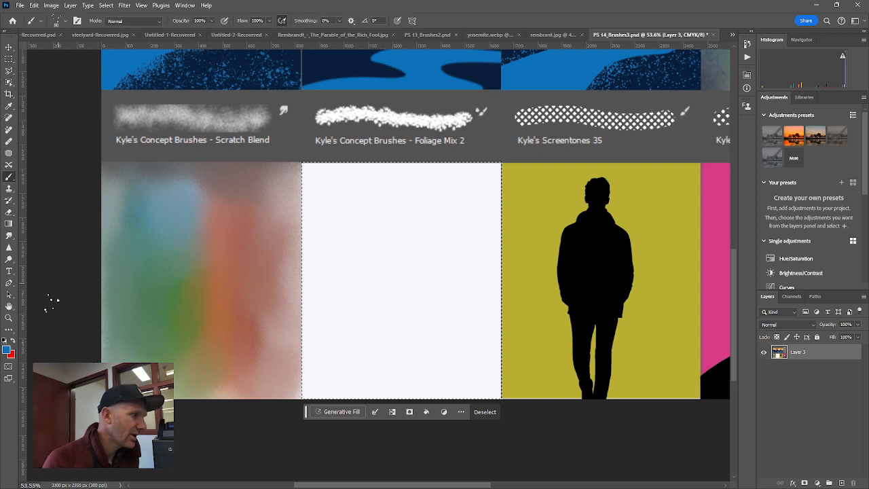
click(10, 349)
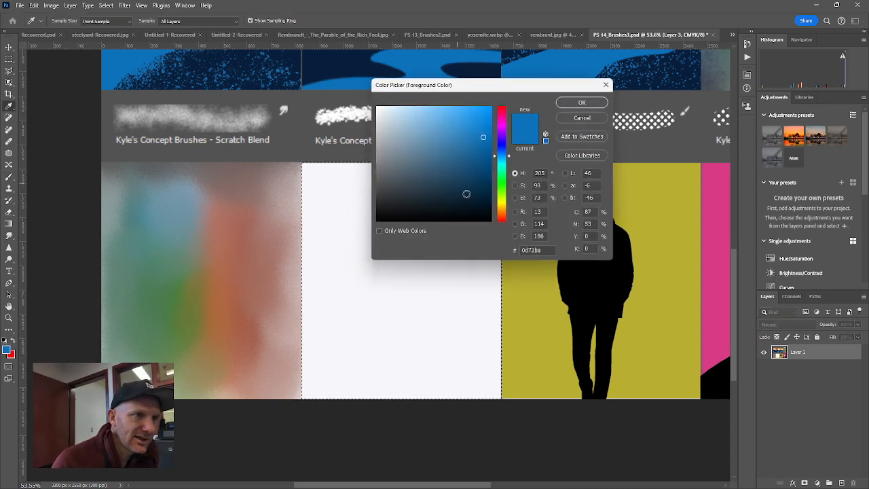
click(499, 210)
click(471, 174)
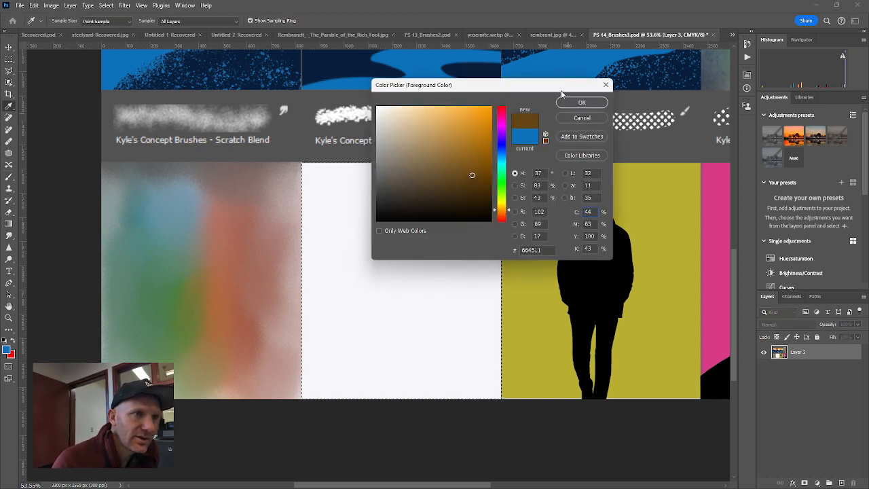
click(582, 102)
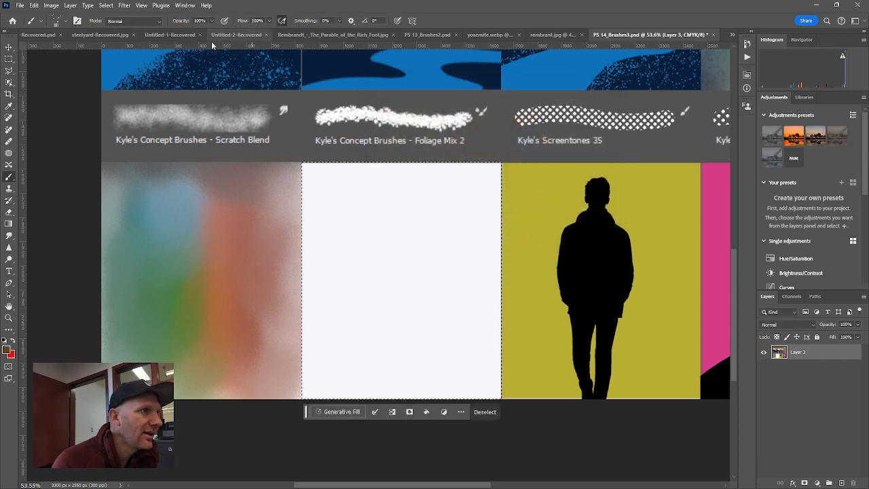
Step: Paint a short brown tree trunk at the bottom centre of the blank panel with Kyle's Inkbox - Classic Cartoonist at 125 px
click(68, 21)
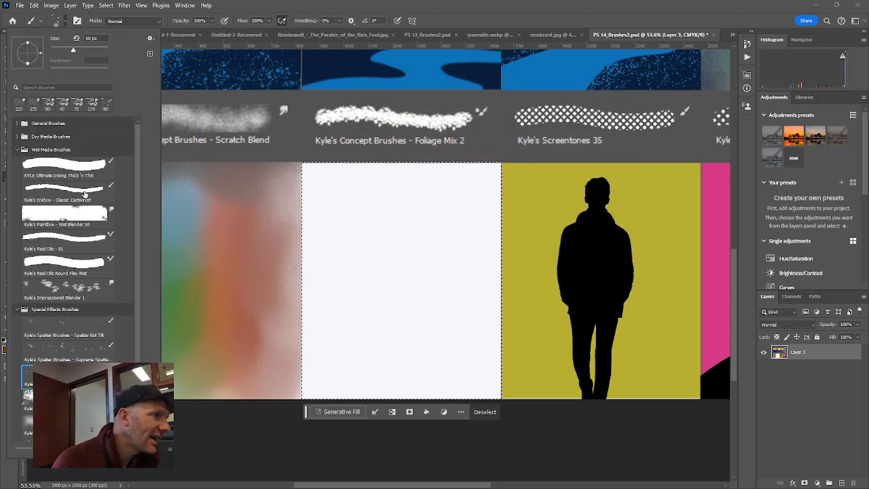
click(84, 194)
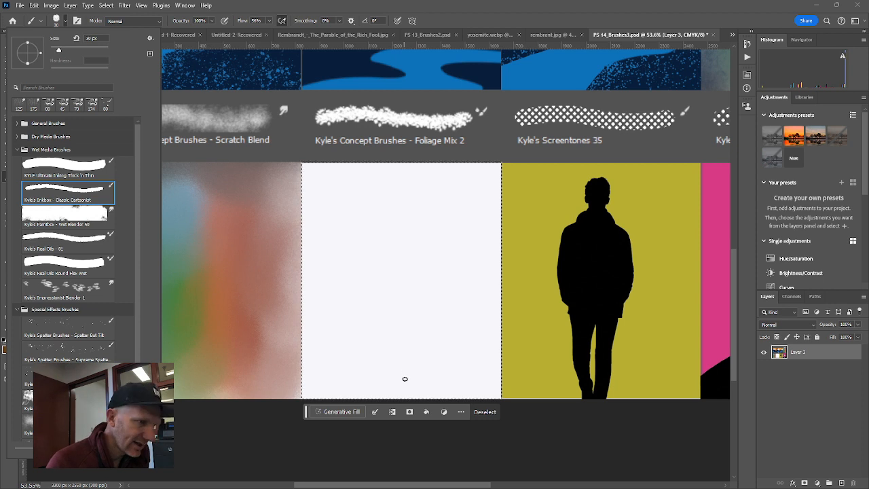
click(66, 21)
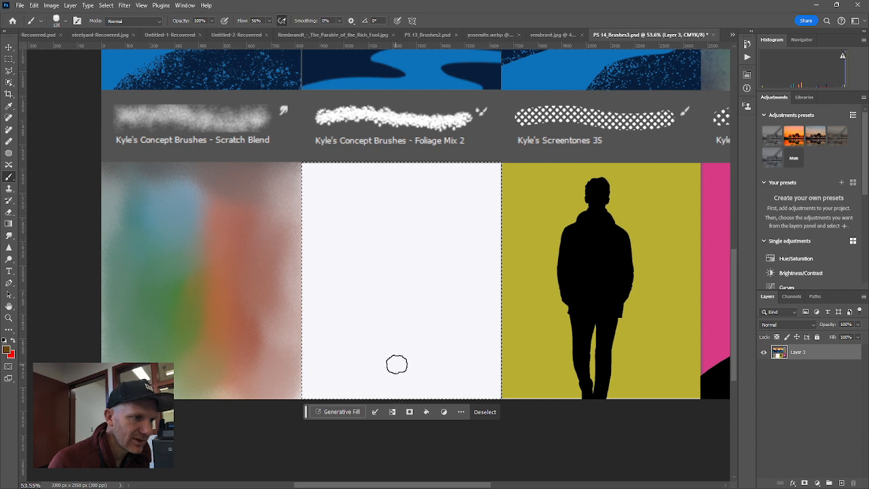
shift+click(396, 391)
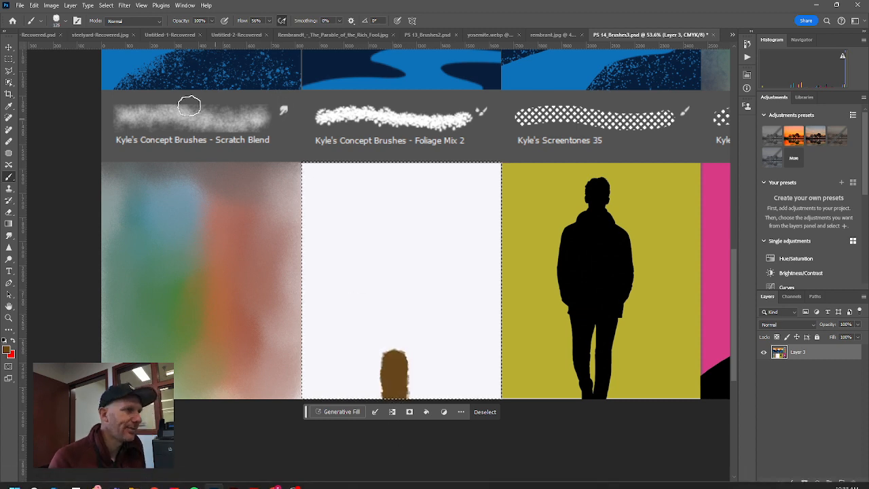
Step: Choose Kyle's Concept Brushes - Foliage Mix 2 from the special effects brushes for painting the tree's leaves
click(65, 21)
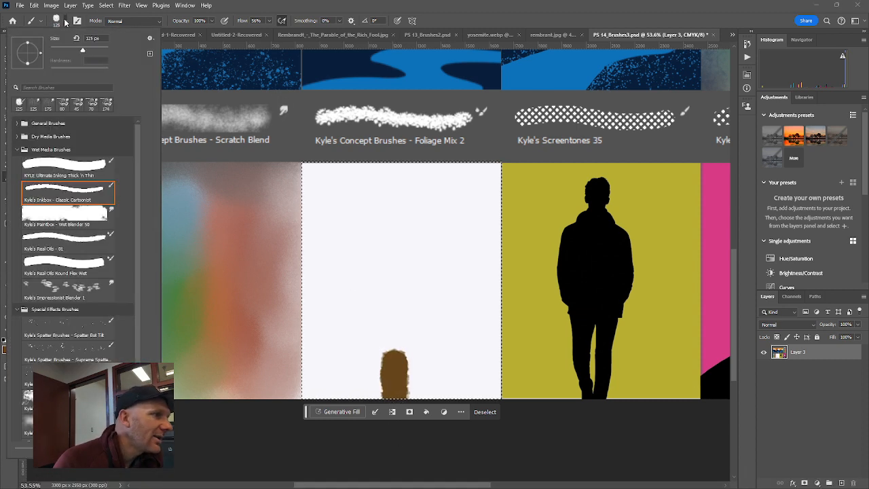
double_click(82, 427)
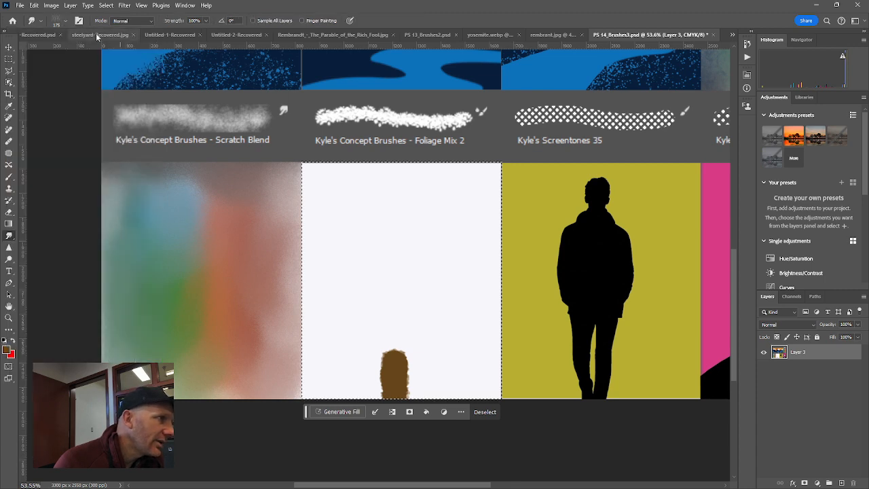
click(66, 21)
scroll(72, 272, down, 2)
scroll(68, 272, down, 3)
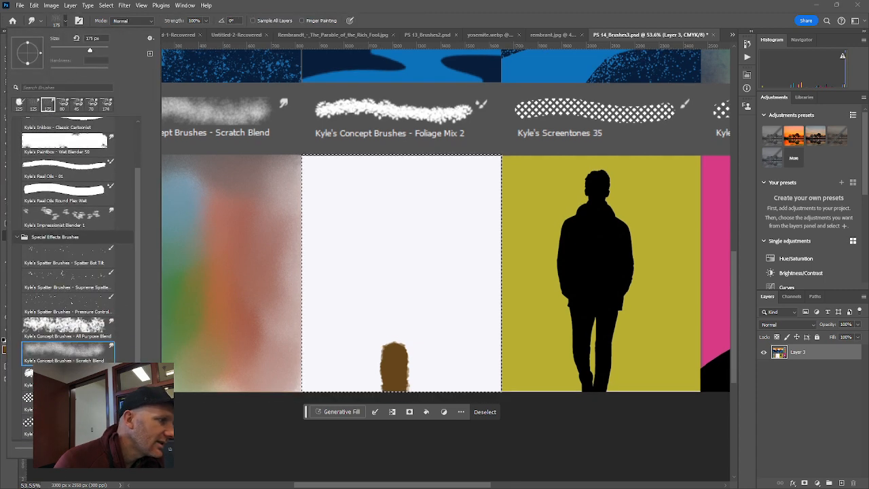
click(64, 372)
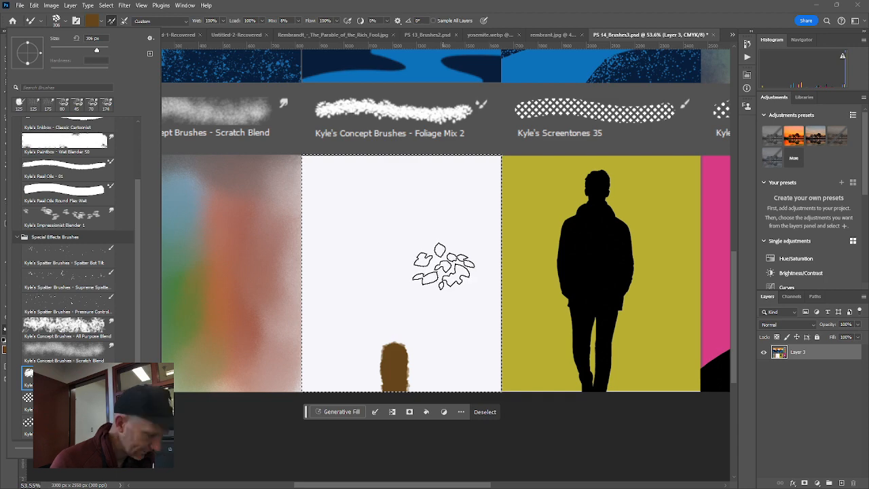
Step: Sample the green from the All Purpose Blend panel and paint a full crown of green leaves above the trunk
scroll(444, 266, down, 2)
scroll(443, 266, down, 1)
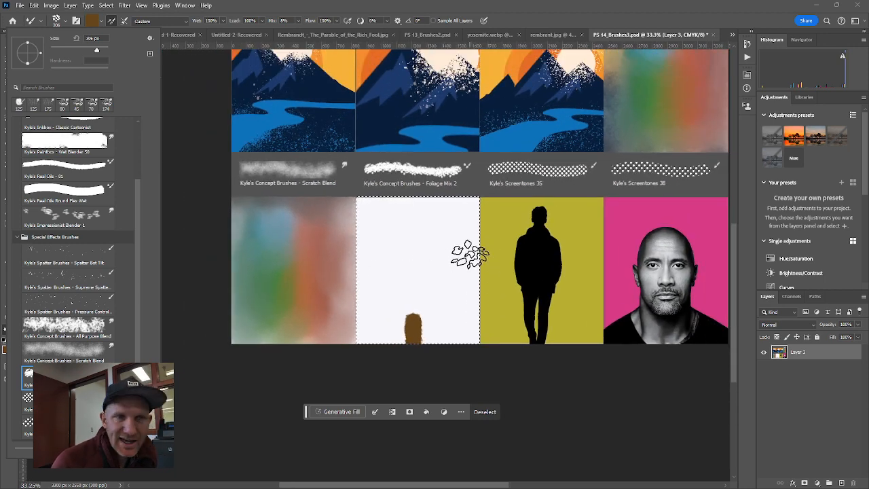
alt+click(637, 95)
scroll(406, 296, up, 4)
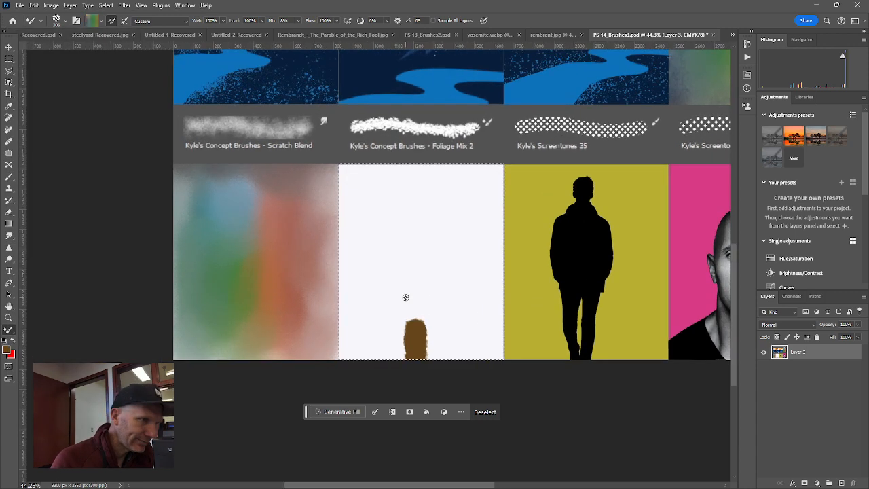
click(399, 311)
mouse_move(431, 309)
mouse_down()
mouse_move(398, 276)
mouse_move(386, 258)
mouse_move(455, 259)
mouse_move(447, 268)
mouse_move(420, 259)
mouse_move(416, 208)
mouse_move(396, 208)
mouse_move(418, 173)
mouse_move(458, 181)
mouse_move(452, 174)
mouse_move(430, 217)
mouse_move(452, 216)
mouse_move(466, 250)
mouse_move(415, 278)
mouse_move(377, 208)
mouse_move(395, 238)
mouse_move(396, 308)
mouse_move(369, 304)
mouse_move(371, 269)
mouse_move(440, 309)
mouse_move(452, 309)
mouse_move(454, 287)
mouse_move(473, 306)
mouse_up()
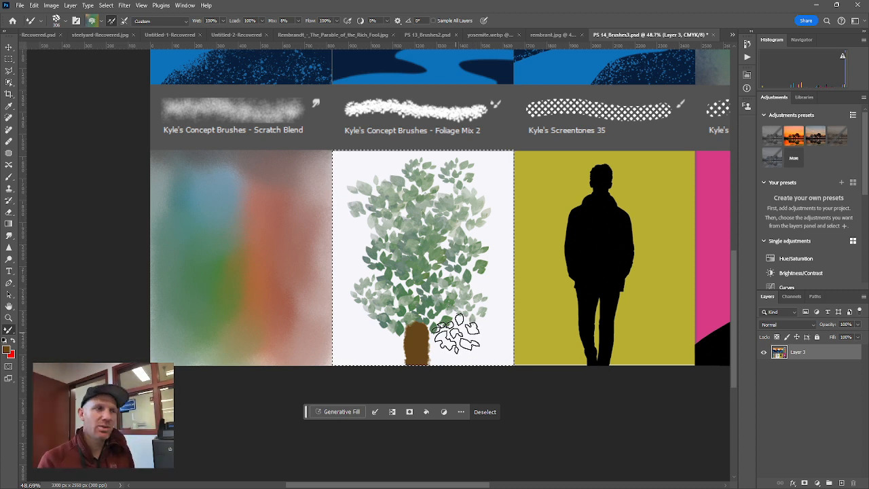
Step: Add orange-brown leaves sampled from the Scratch Blend panel and dark blue leaves sampled from the river artwork to the crown
alt+click(221, 270)
mouse_move(419, 288)
mouse_down()
mouse_move(392, 267)
mouse_move(384, 281)
mouse_move(422, 307)
mouse_move(443, 293)
mouse_move(460, 269)
mouse_move(459, 224)
mouse_move(429, 218)
mouse_move(409, 195)
mouse_move(378, 229)
mouse_up()
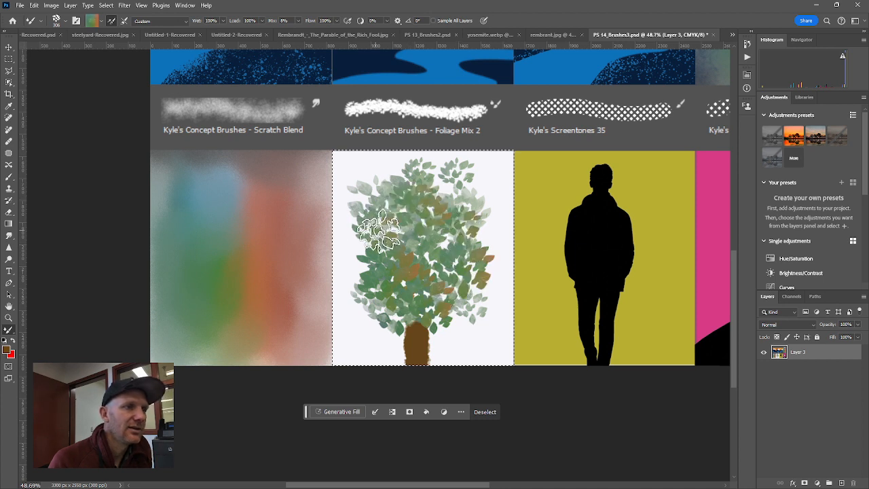
alt+click(362, 64)
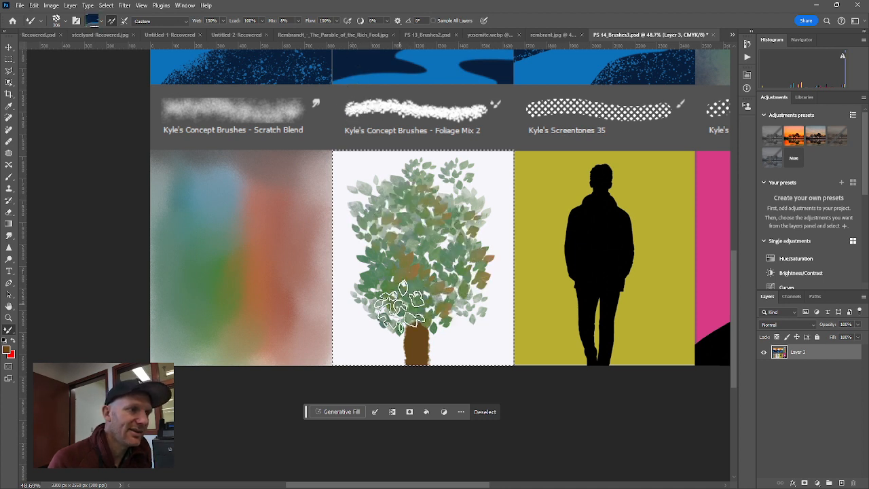
mouse_move(404, 304)
mouse_down()
mouse_move(375, 304)
mouse_move(389, 269)
mouse_move(436, 285)
mouse_move(449, 241)
mouse_move(487, 282)
mouse_move(426, 332)
mouse_move(420, 327)
mouse_move(441, 272)
mouse_move(416, 261)
mouse_move(383, 207)
mouse_move(480, 190)
mouse_up()
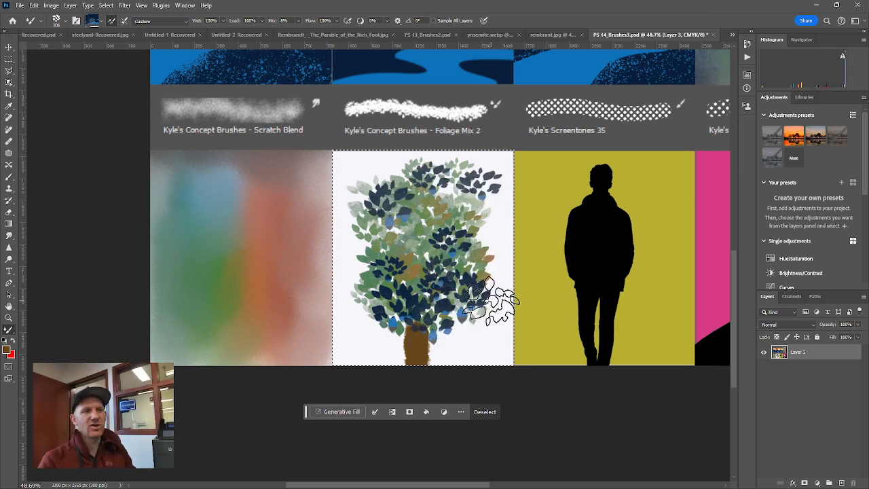
Step: Clear the tree panel's selection and choose the Kyle's Screentones 35 brush
drag(589, 231, 421, 235)
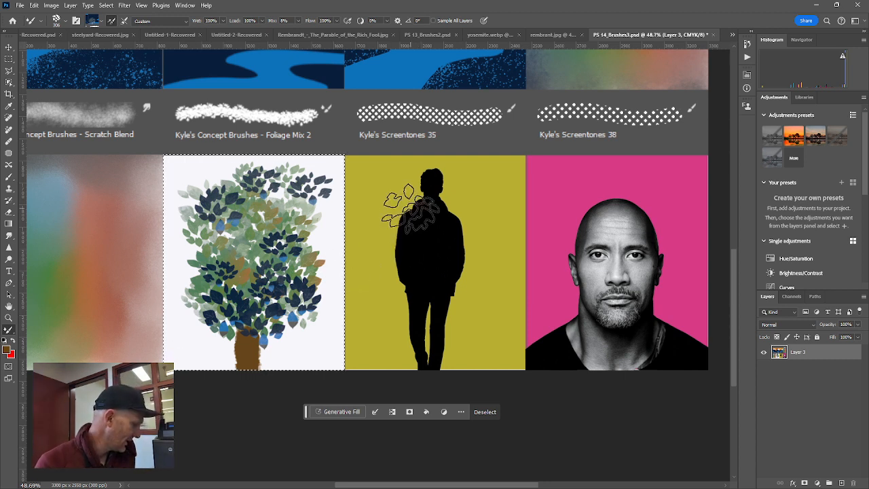
key(ctrl+d)
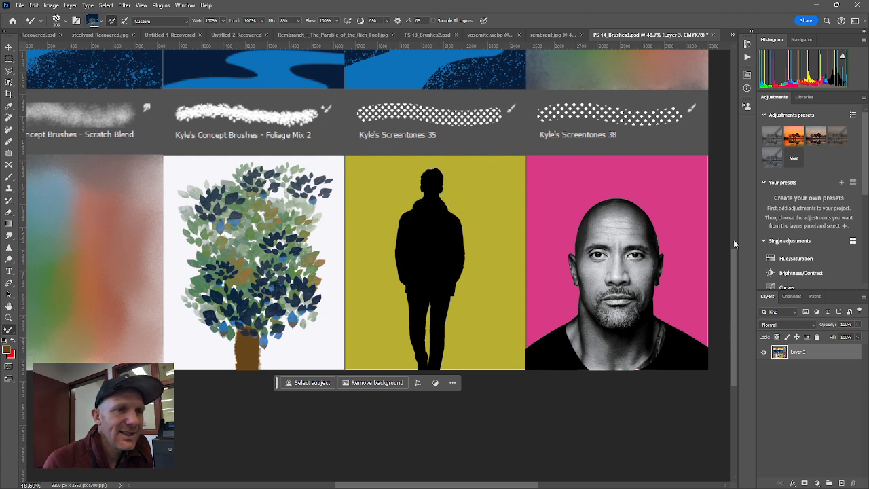
click(63, 22)
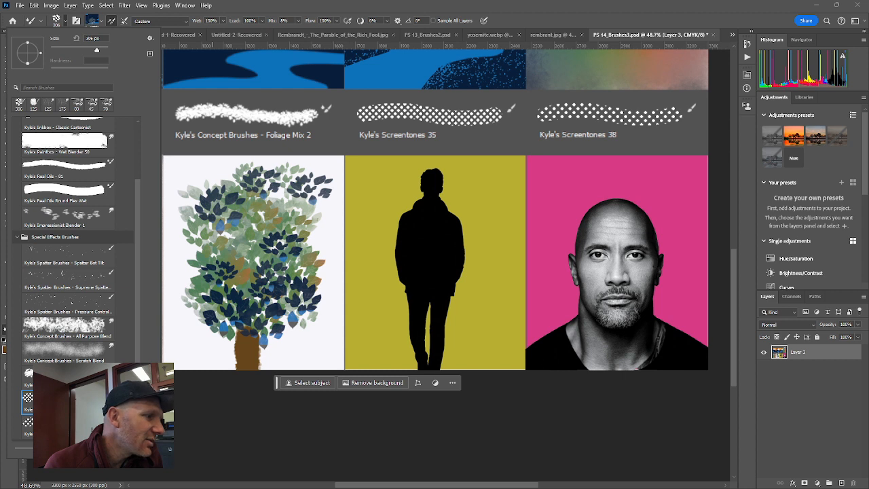
double_click(67, 402)
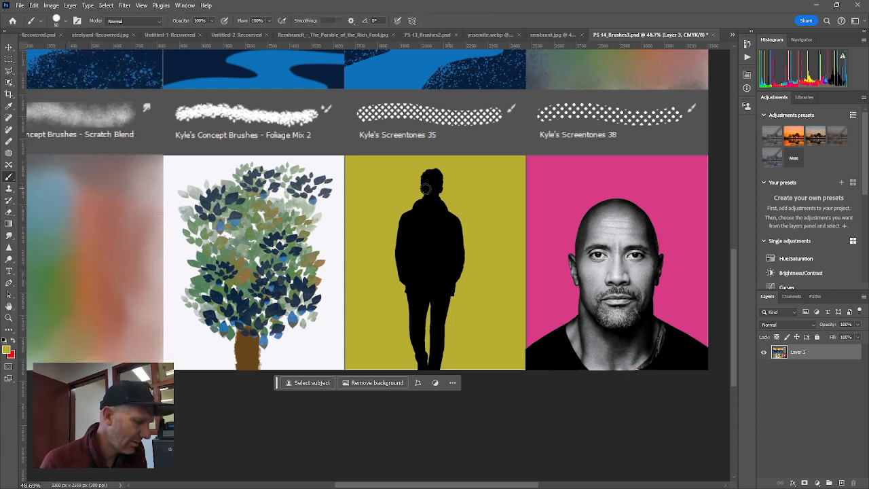
Step: Enlarge the brush to 300 px and paint the screentone over the whole standing silhouette in the panel's olive-yellow background colour
key(bracketright)
key(bracketright)
key(bracketright)
key(bracketright)
key(bracketright)
key(bracketright)
key(bracketright)
key(bracketright)
key(bracketright)
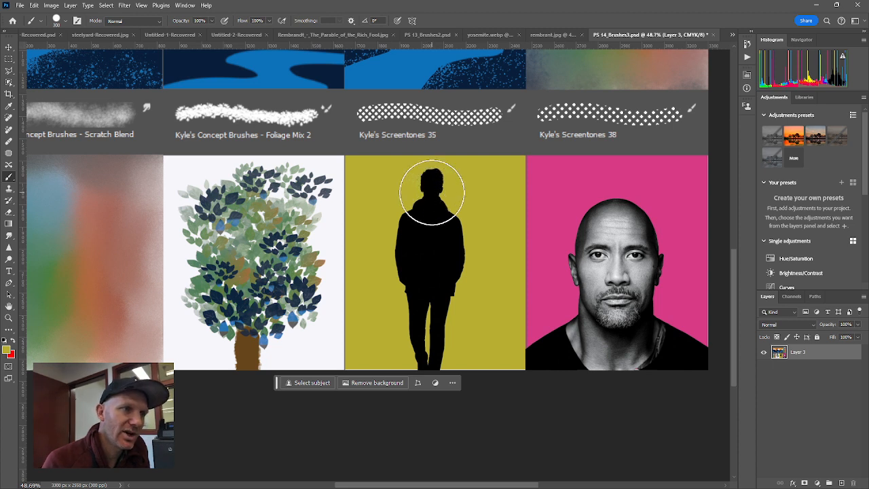
mouse_move(432, 192)
mouse_down()
mouse_move(429, 217)
mouse_move(412, 237)
mouse_move(413, 291)
mouse_move(448, 242)
mouse_move(426, 357)
mouse_up()
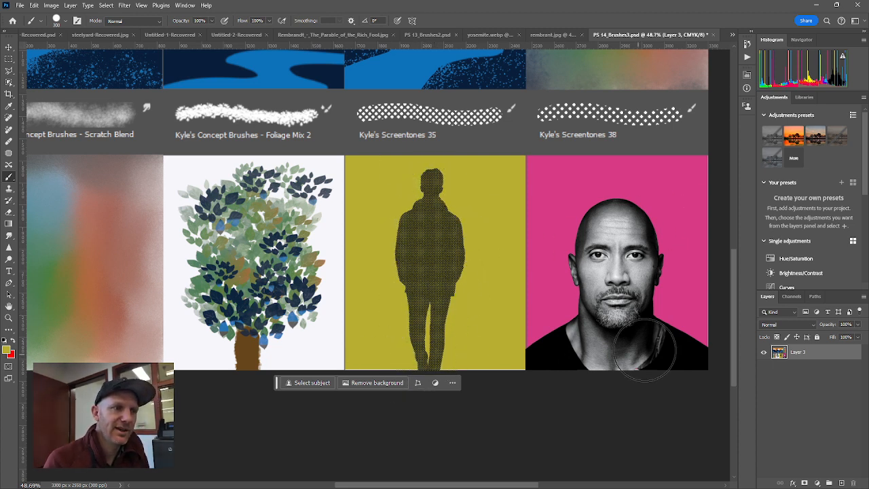
Step: Paint the Kyle's Screentones 38 pattern over the portrait at 200 px in the panel's pink background colour
drag(606, 274, 476, 251)
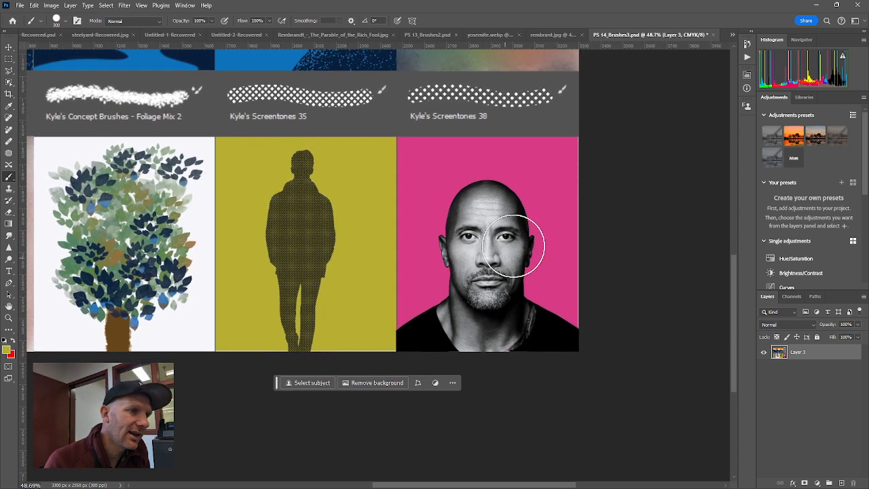
click(66, 23)
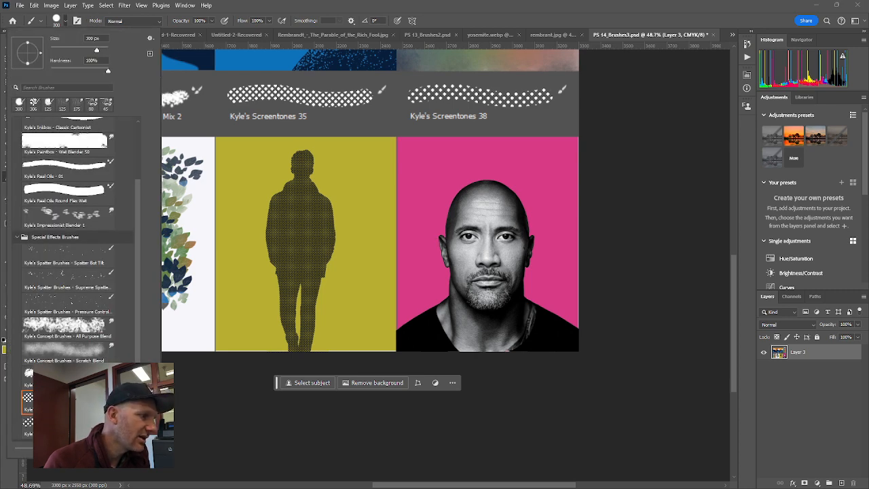
click(548, 165)
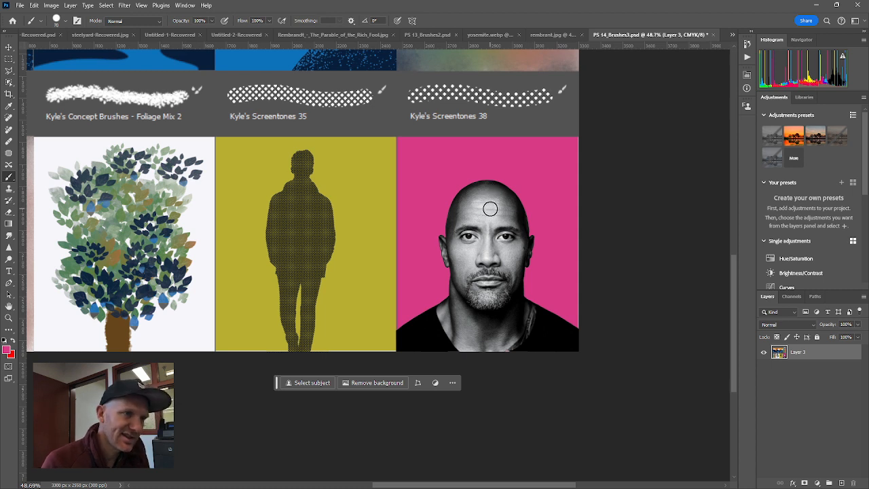
mouse_move(483, 205)
mouse_down()
mouse_move(459, 209)
mouse_move(451, 246)
mouse_move(466, 280)
mouse_move(481, 196)
mouse_move(486, 319)
mouse_move(504, 182)
mouse_move(527, 355)
mouse_move(541, 319)
mouse_move(574, 354)
mouse_move(549, 344)
mouse_move(497, 358)
mouse_move(483, 326)
mouse_move(459, 312)
mouse_move(428, 356)
mouse_move(424, 318)
mouse_move(415, 351)
mouse_move(403, 320)
mouse_up()
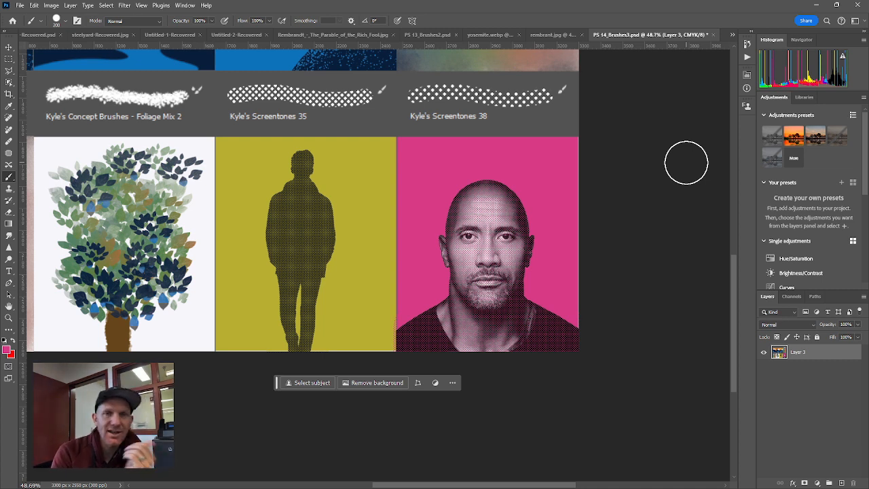
Step: Review the completed spatter, blend, foliage and screentone panels together
scroll(511, 141, down, 1)
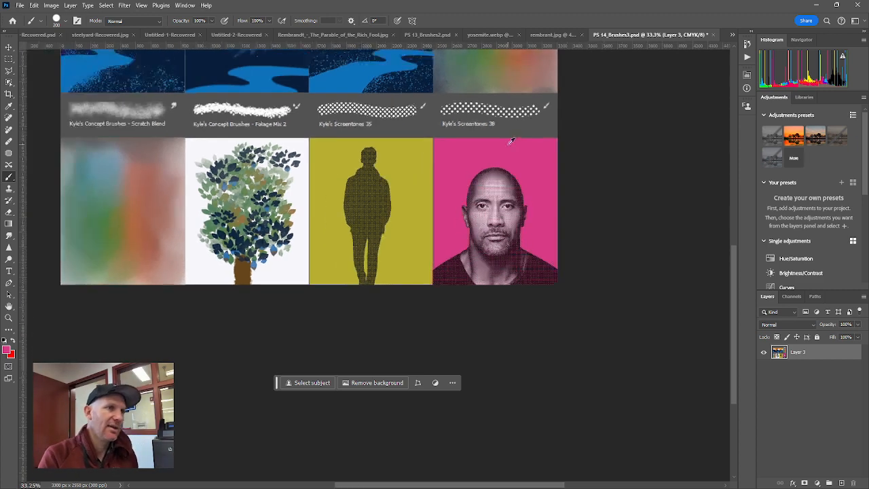
drag(405, 100, 498, 237)
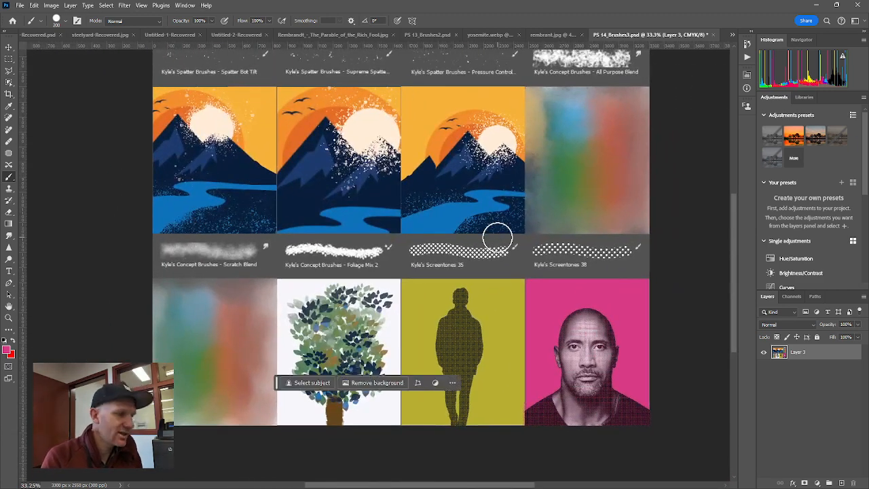
scroll(498, 243, up, 1)
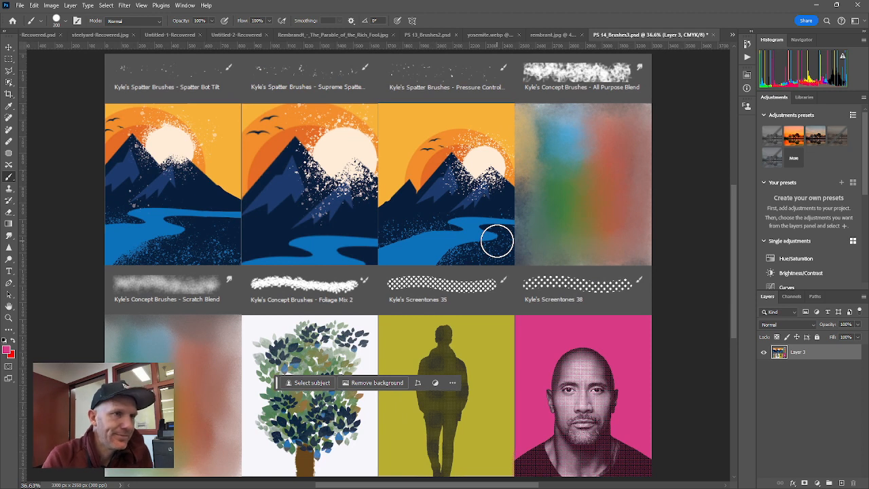